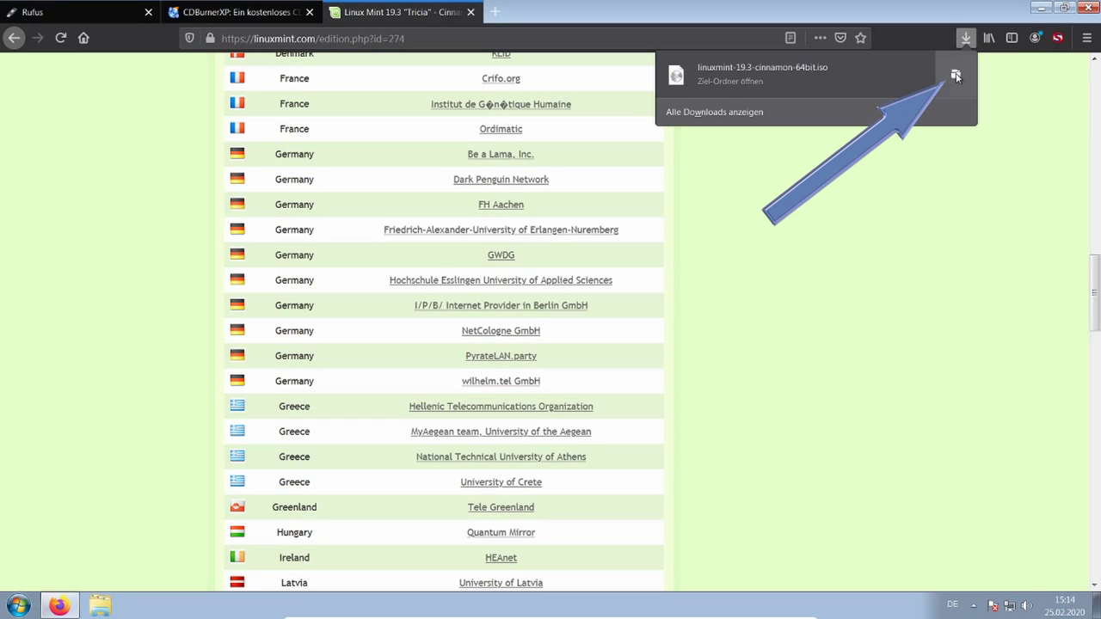
# Show the downloaded linuxmint-19.3-cinnamon-64bit.iso in its folder and close the folder window.
pyautogui.click(956, 76)
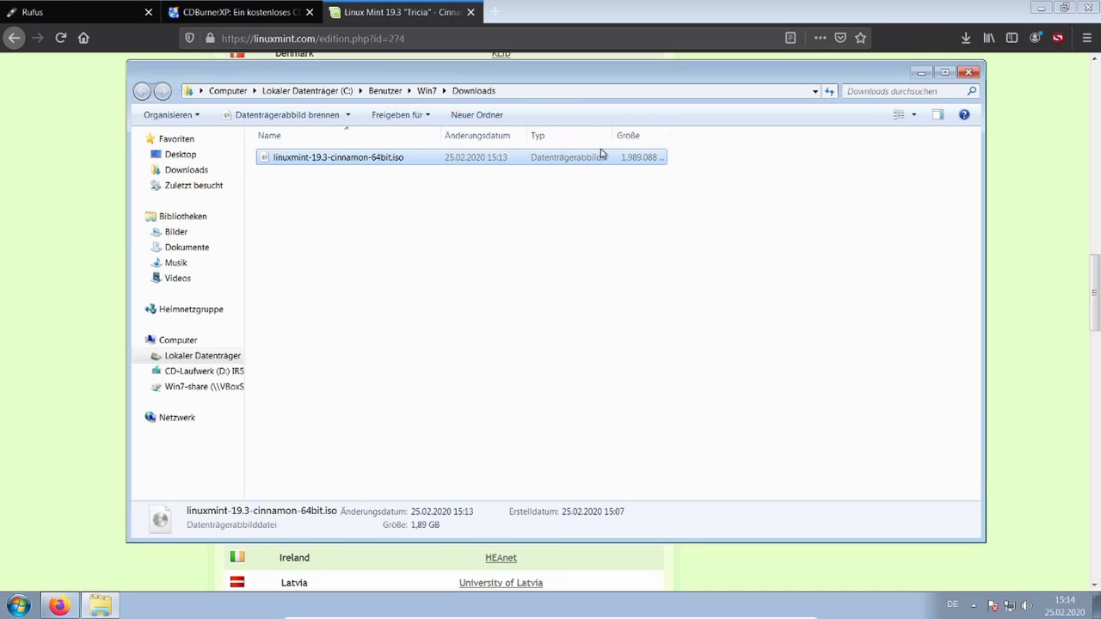
pyautogui.click(968, 72)
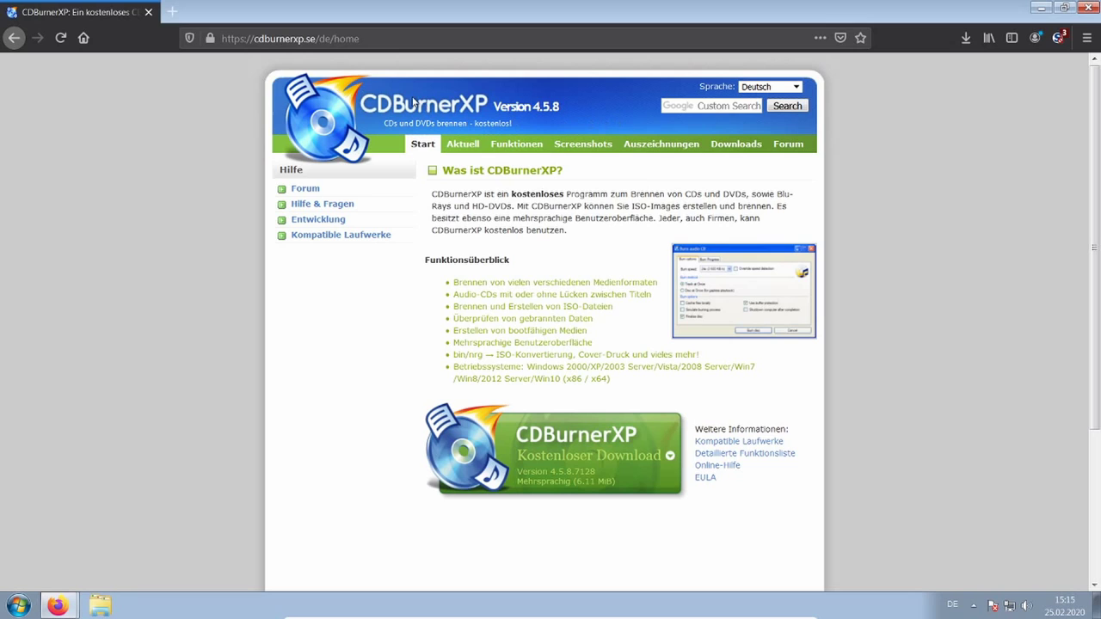
# Download the CDBurnerXP 64-bit Setup from the CDBurnerXP website's free download page and save the file.
pyautogui.click(593, 459)
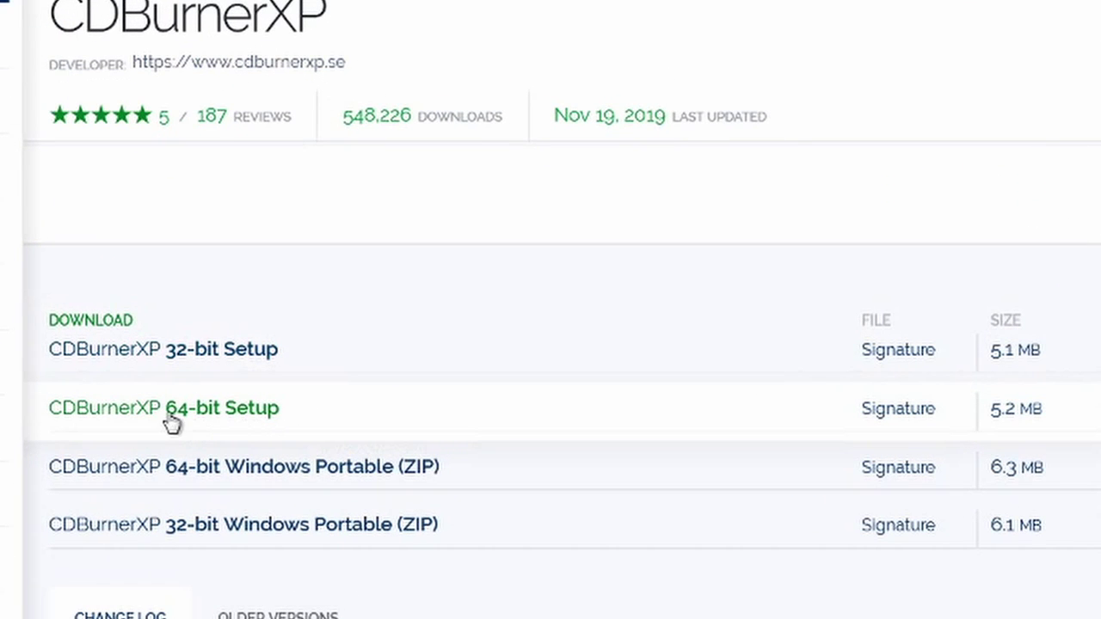
pyautogui.click(256, 419)
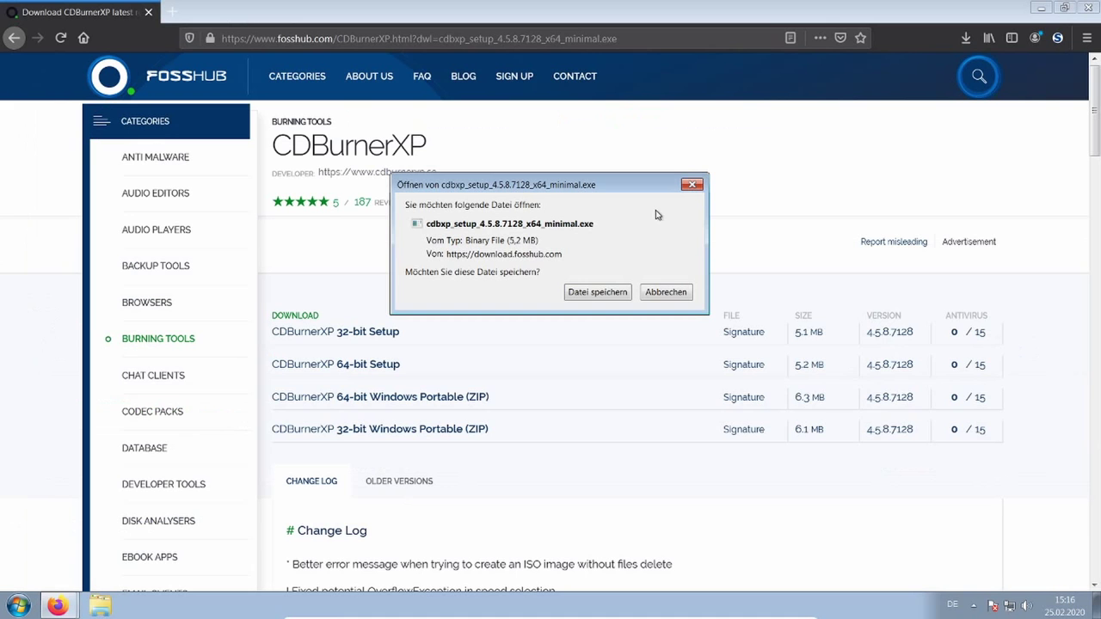
pyautogui.click(610, 297)
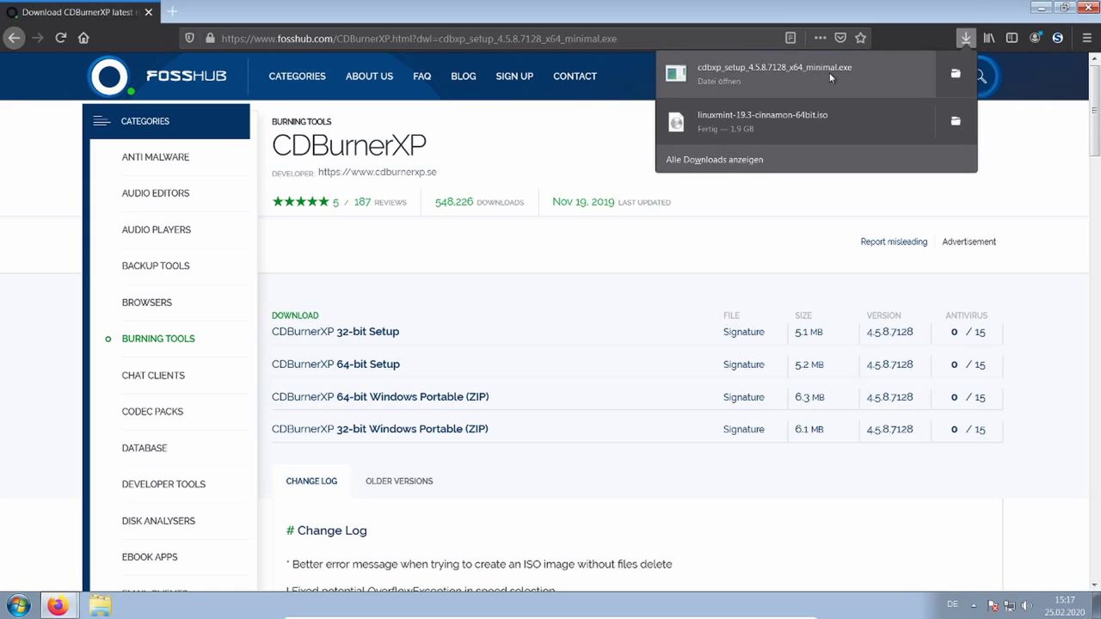
# Run cdbxp_setup_4.5.8.7128_x64_minimal.exe from the Downloads folder and allow it to make changes to the computer.
pyautogui.click(954, 73)
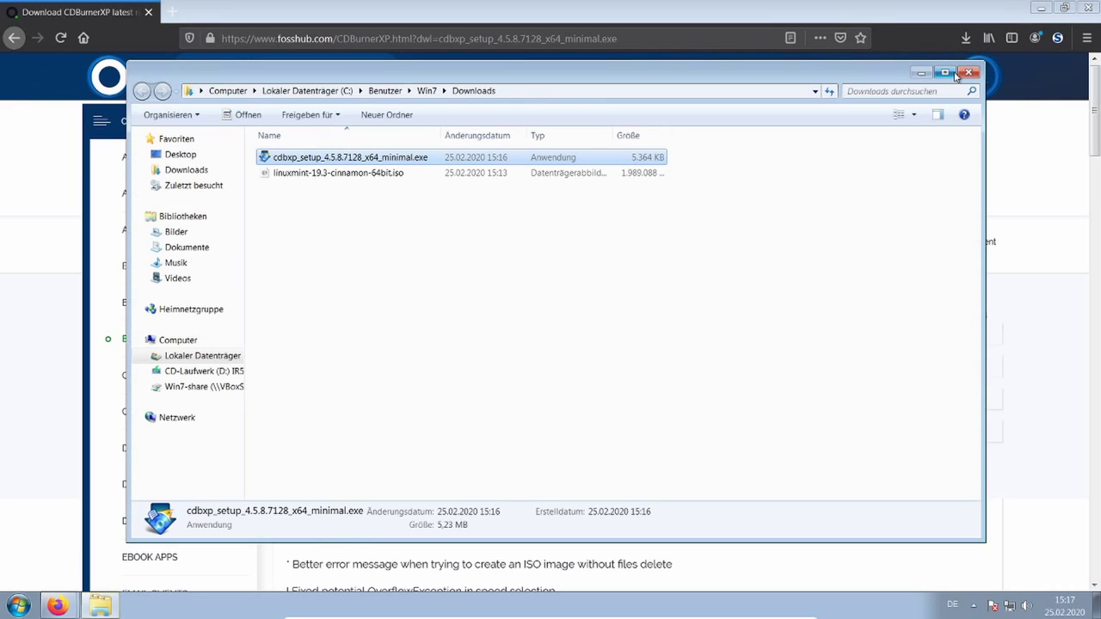
pyautogui.doubleClick(423, 161)
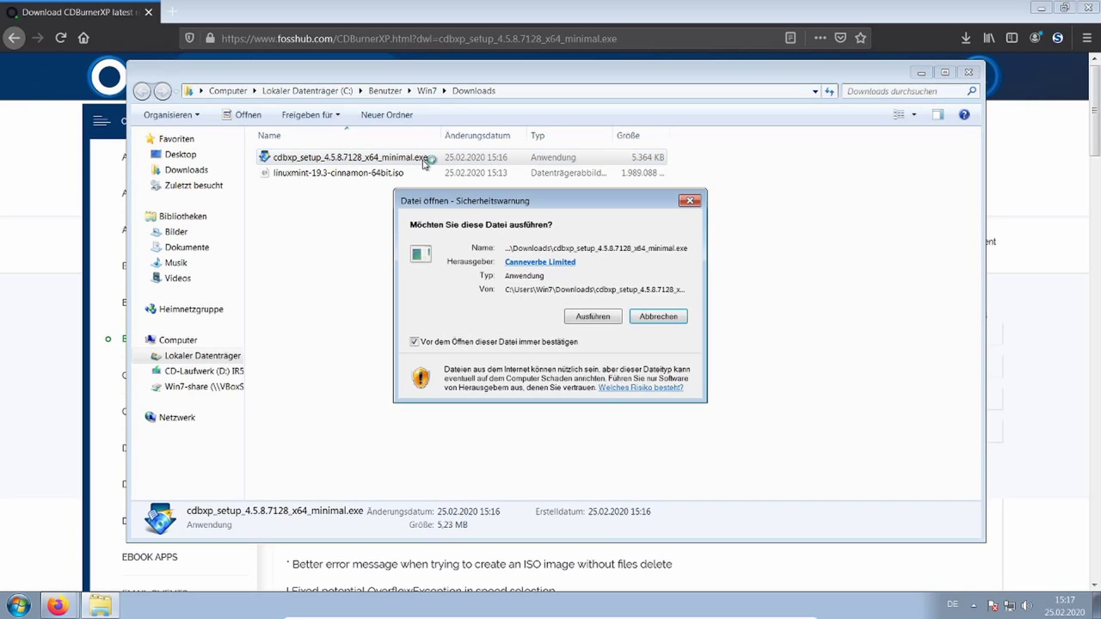
pyautogui.click(578, 317)
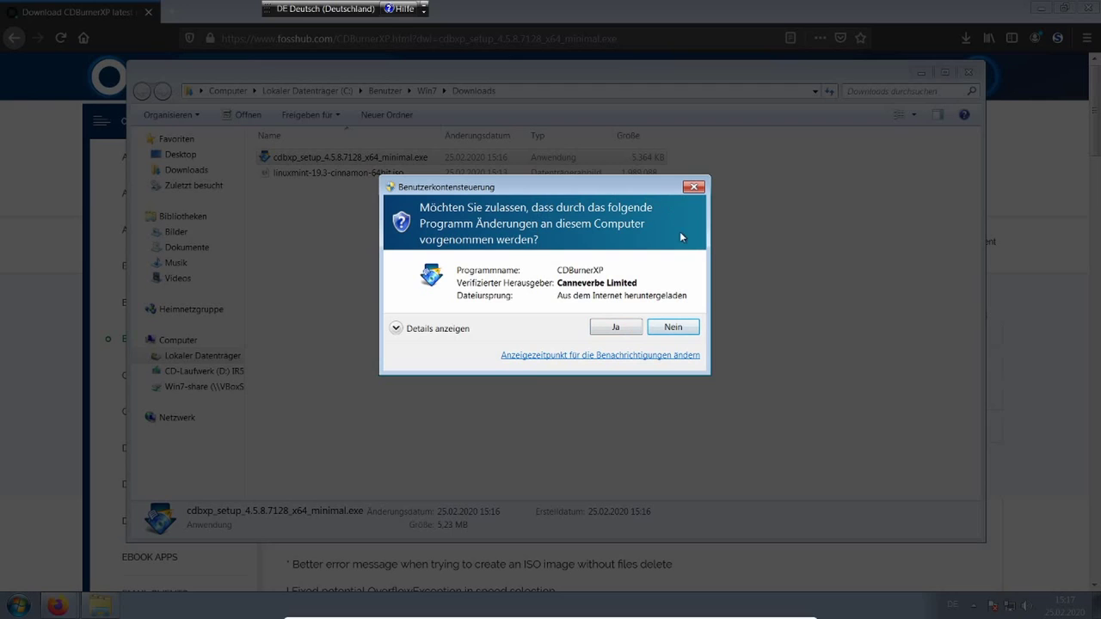
pyautogui.click(617, 327)
# Accept the CDBurnerXP licence agreement and keep C:\Program Files\CDBurnerXP as the installation folder.
pyautogui.scroll(-15, 513, 291)
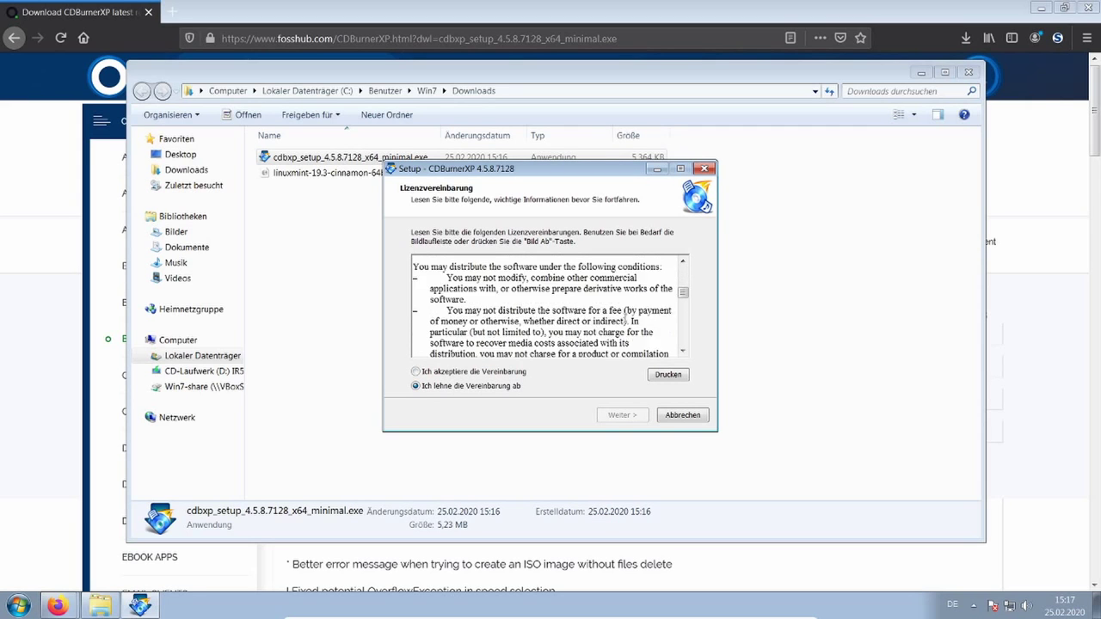
pyautogui.click(416, 373)
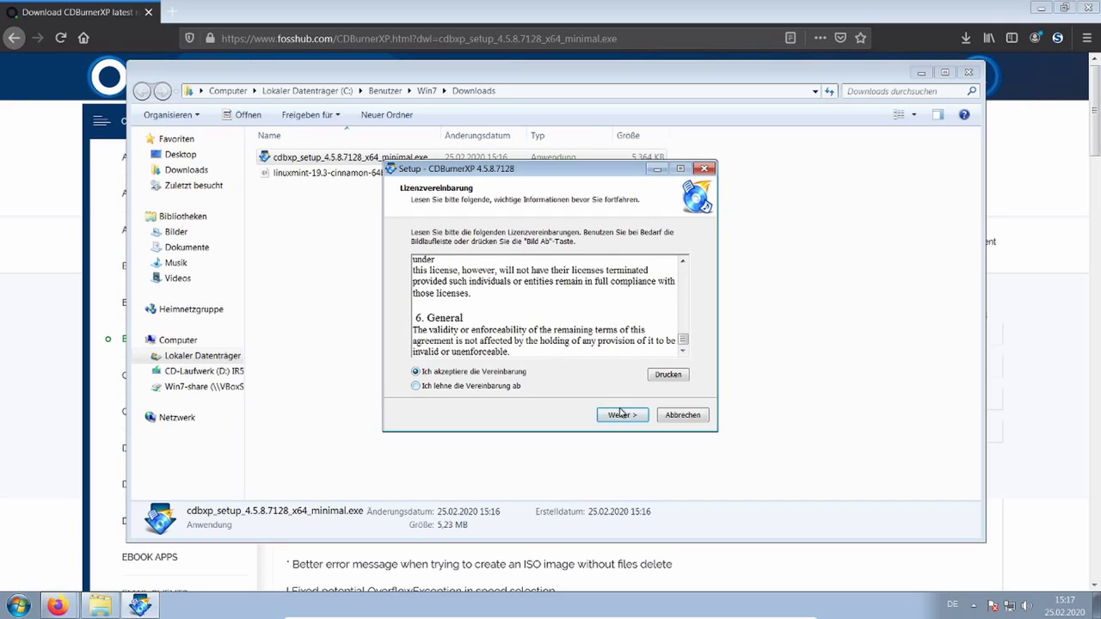
pyautogui.click(622, 416)
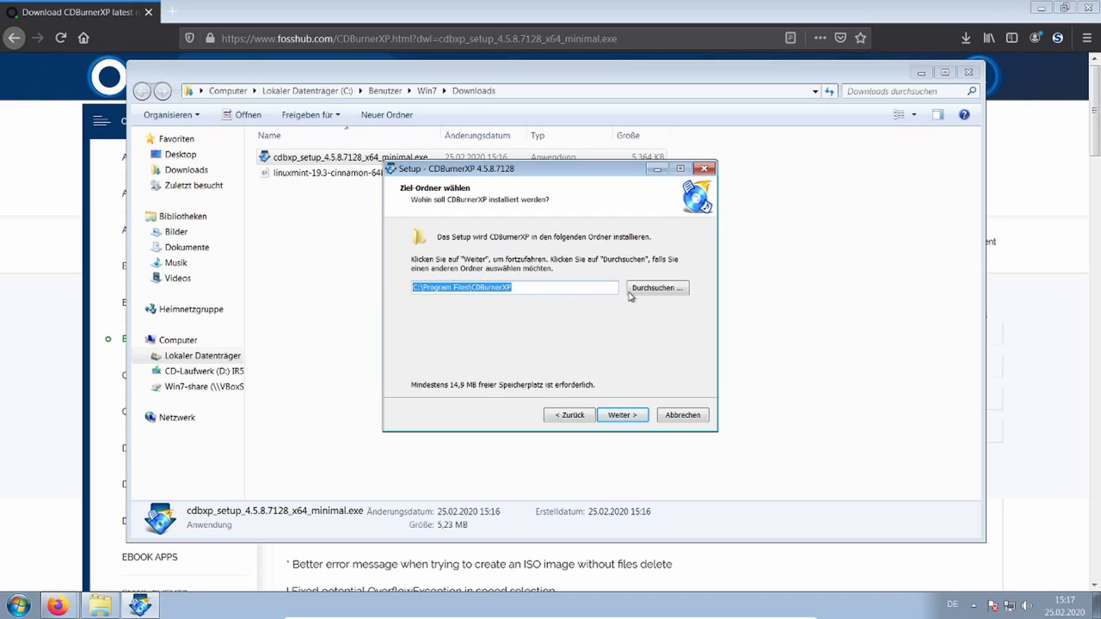
pyautogui.click(624, 417)
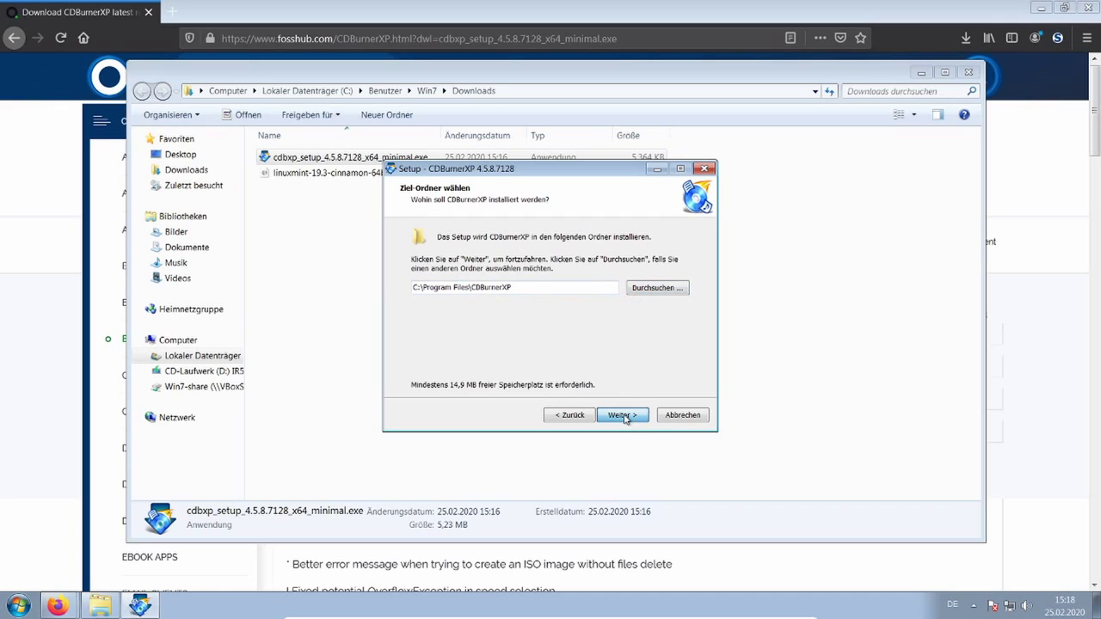
# Deselect all language components, select only German (Germany), and continue the setup.
pyautogui.click(419, 290)
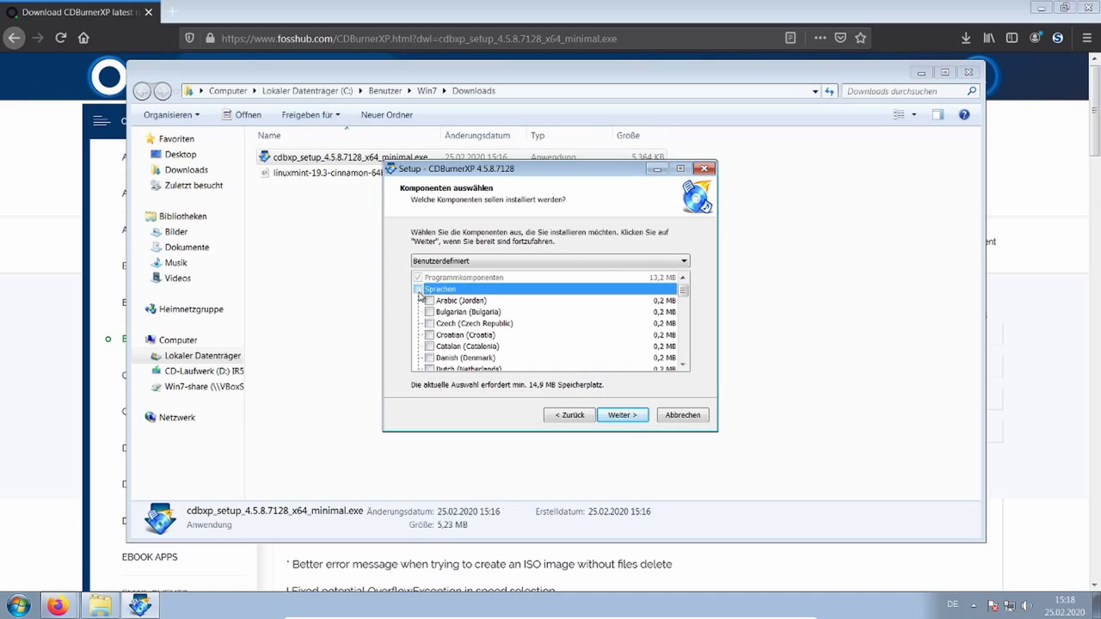
pyautogui.scroll(-4, 510, 319)
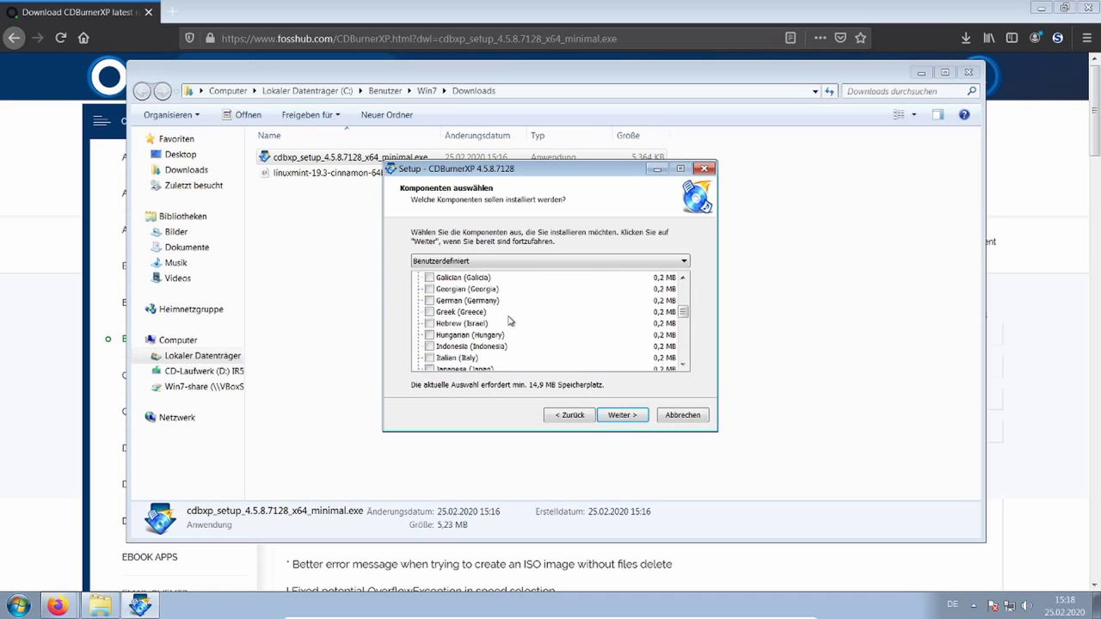
pyautogui.scroll(1, 509, 320)
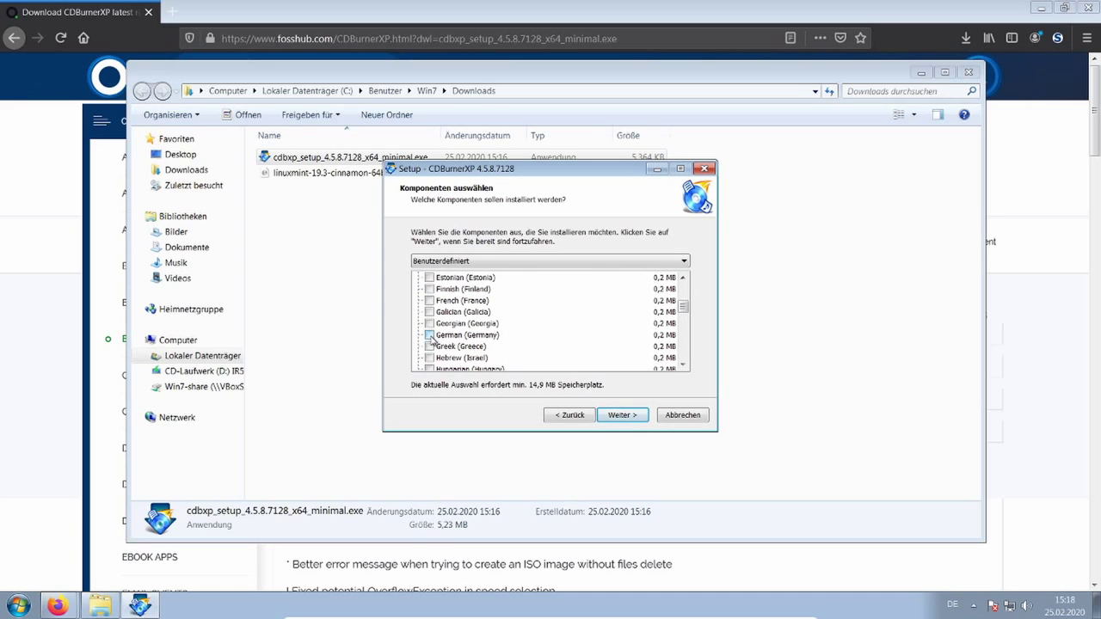
pyautogui.click(429, 339)
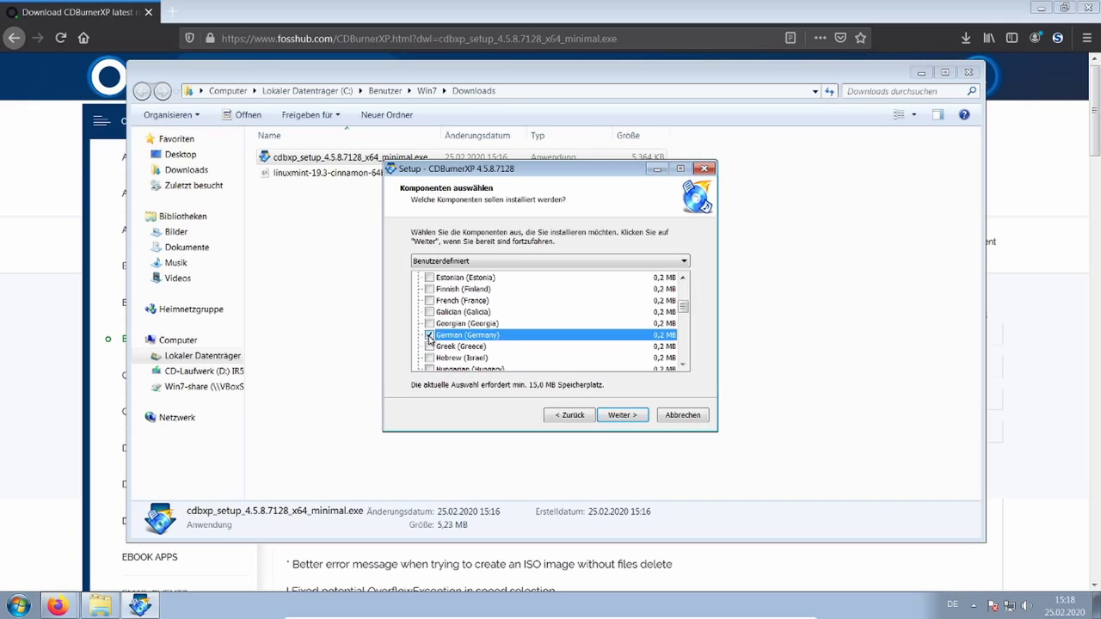
pyautogui.click(623, 417)
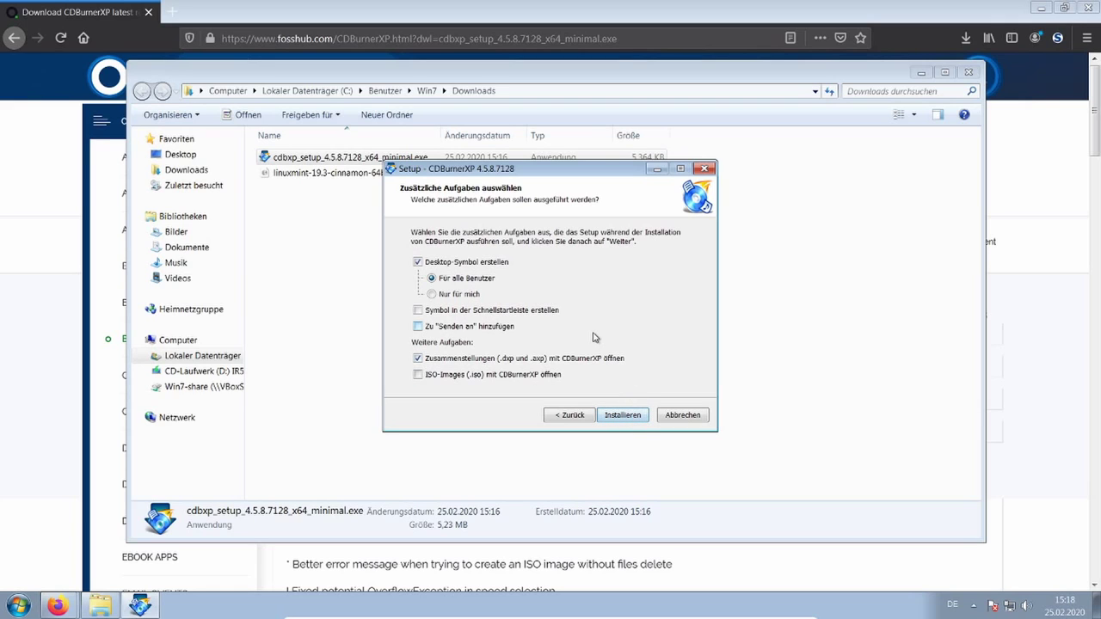
# Install CDBurnerXP with the preset additional tasks, finish the setup, and close the Downloads folder window.
pyautogui.click(622, 415)
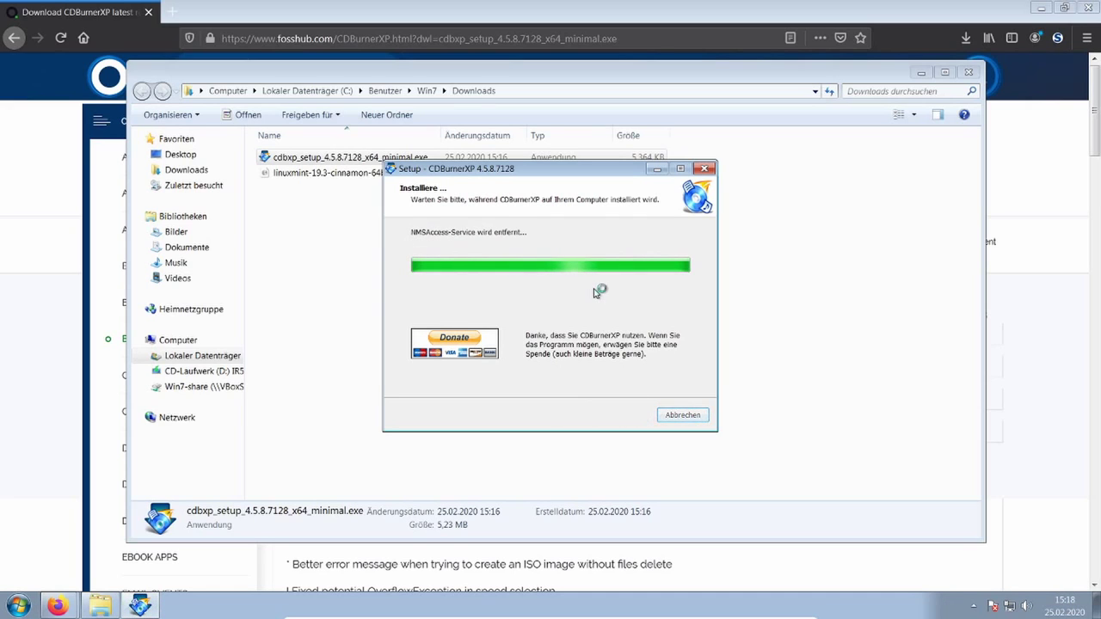
pyautogui.click(622, 414)
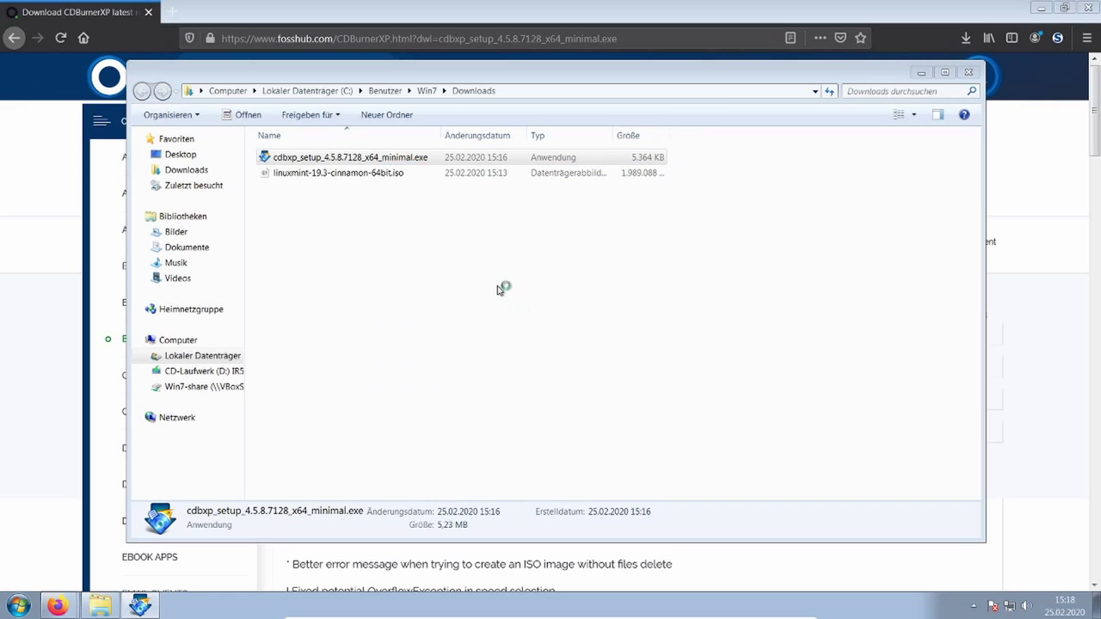
pyautogui.click(969, 72)
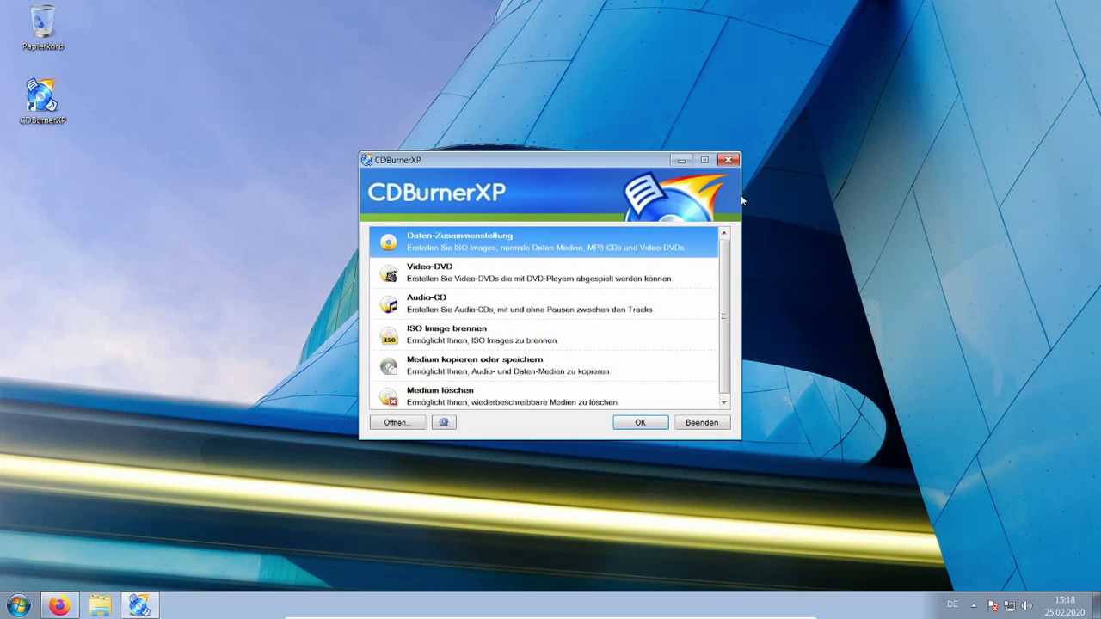
# Open CDBurnerXP's ISO image burning function (ISO Image brennen).
pyautogui.moveTo(535, 164)
pyautogui.mouseDown()
pyautogui.moveTo(507, 110)
pyautogui.moveTo(528, 159)
pyautogui.mouseUp()
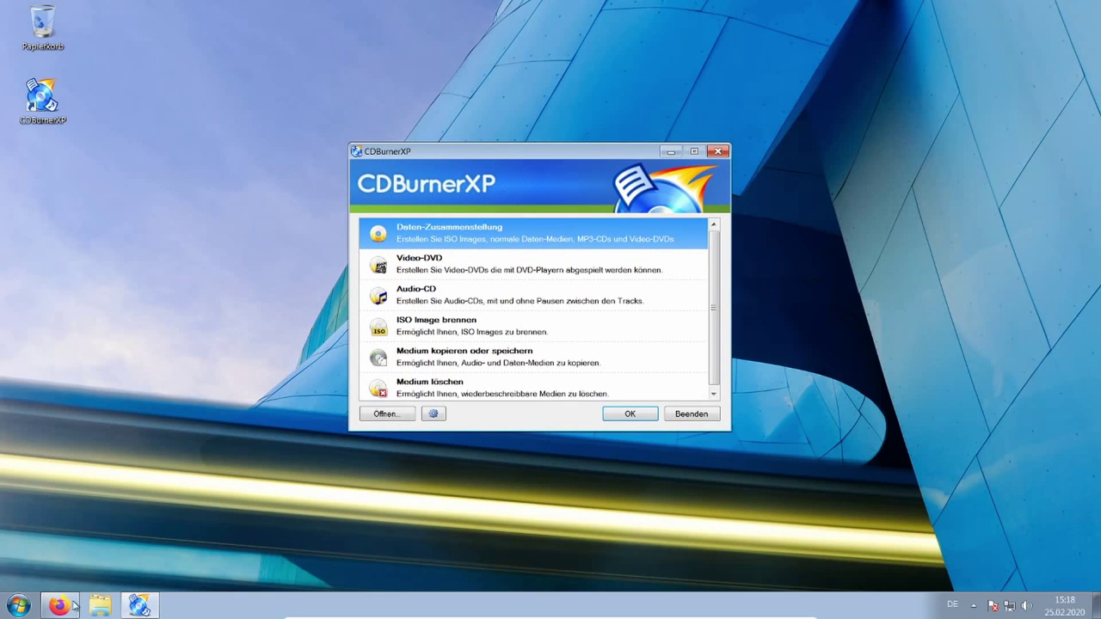
pyautogui.moveTo(60, 607)
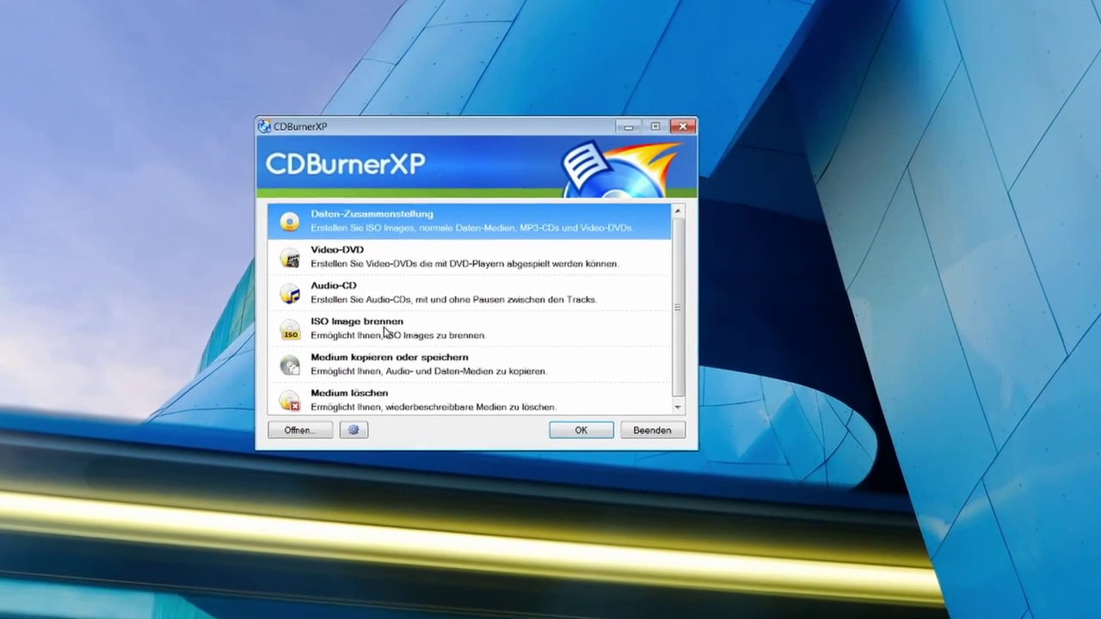
pyautogui.click(459, 324)
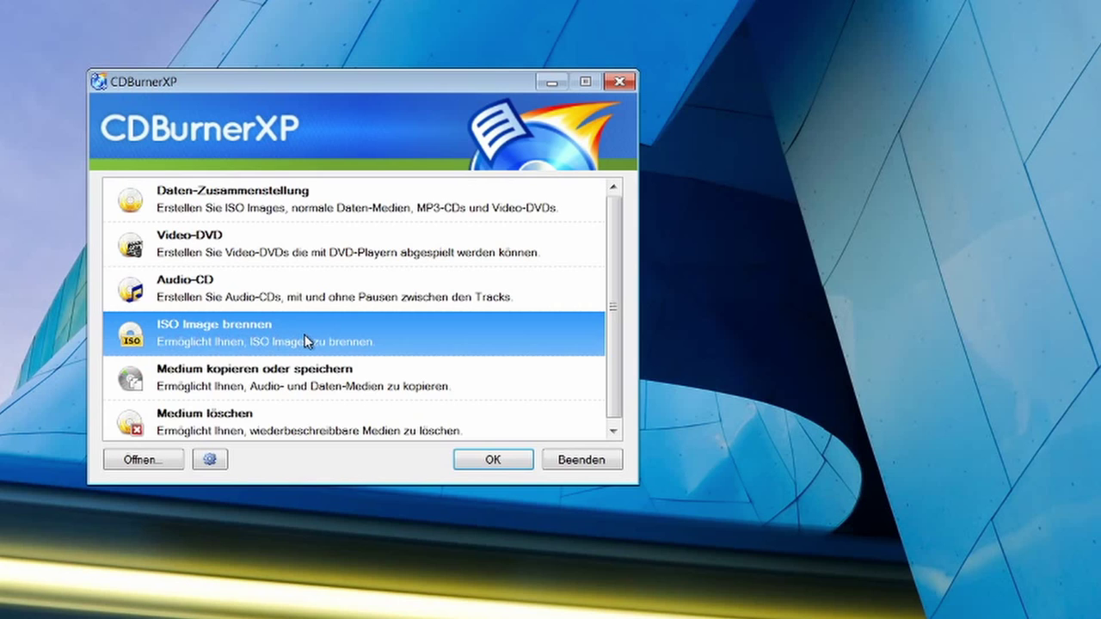
pyautogui.click(491, 459)
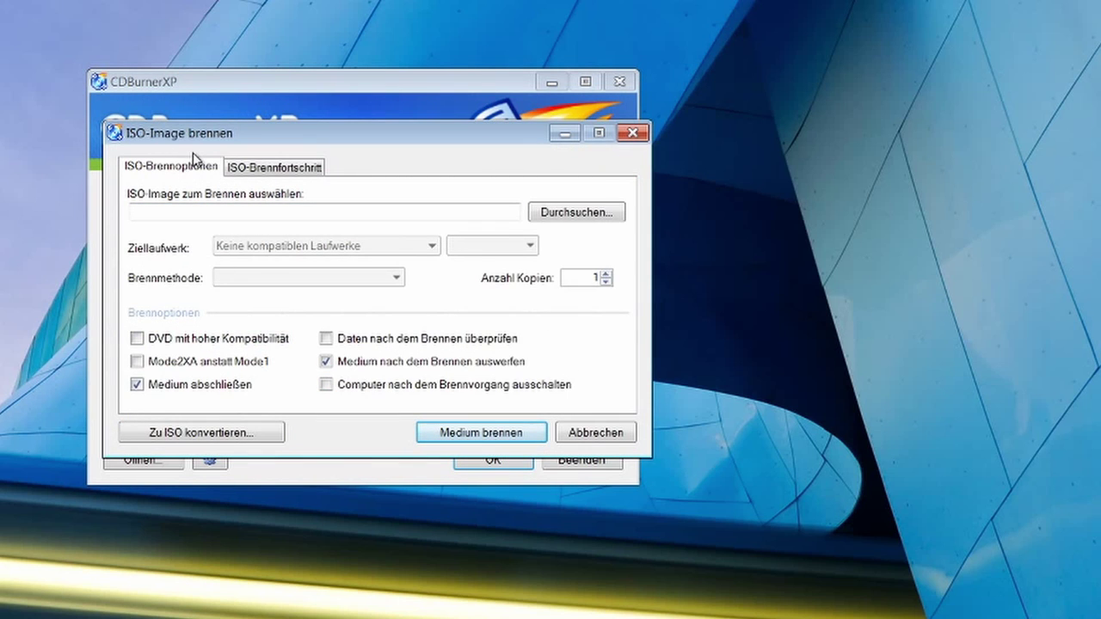
# Choose linuxmint-19.3-cinnamon-64bit.iso from the Downloads folder as the image to burn.
pyautogui.press('Tab')
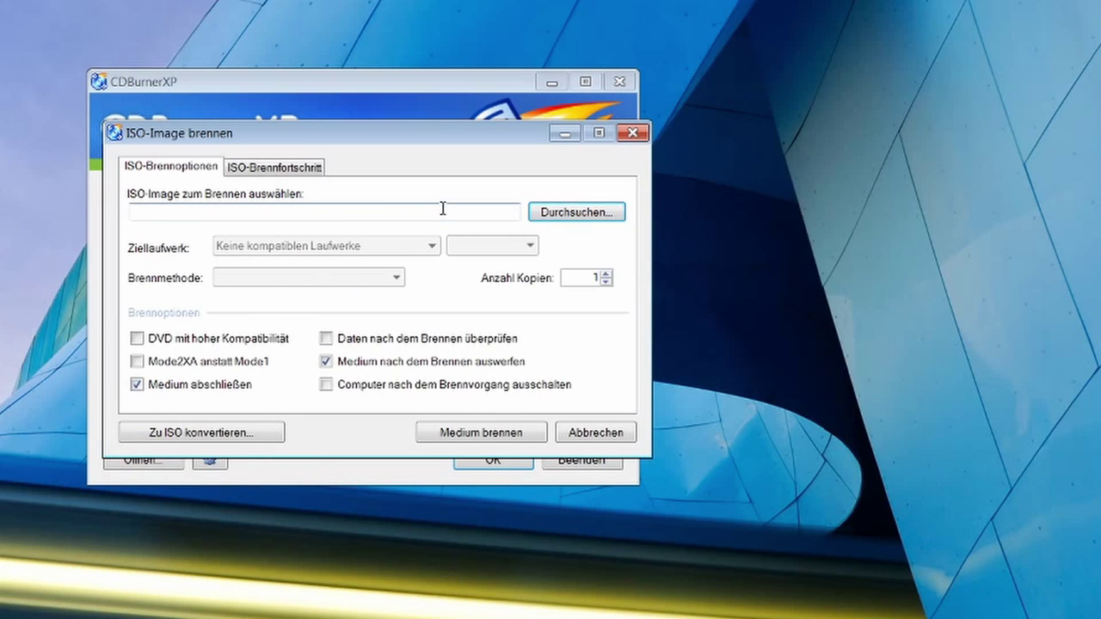
pyautogui.click(560, 213)
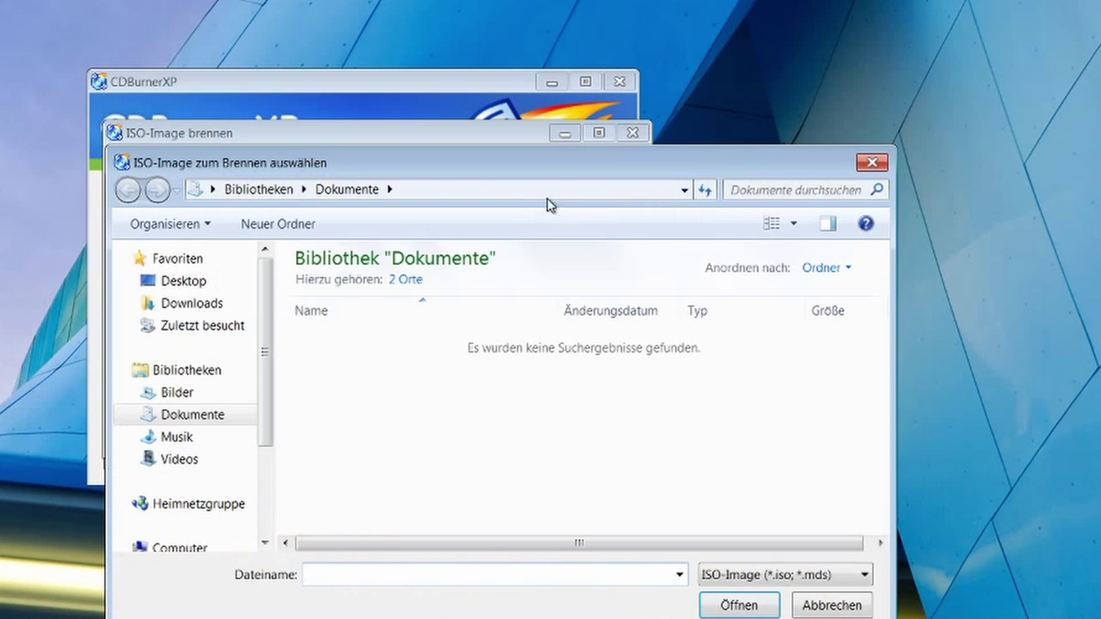
pyautogui.click(191, 308)
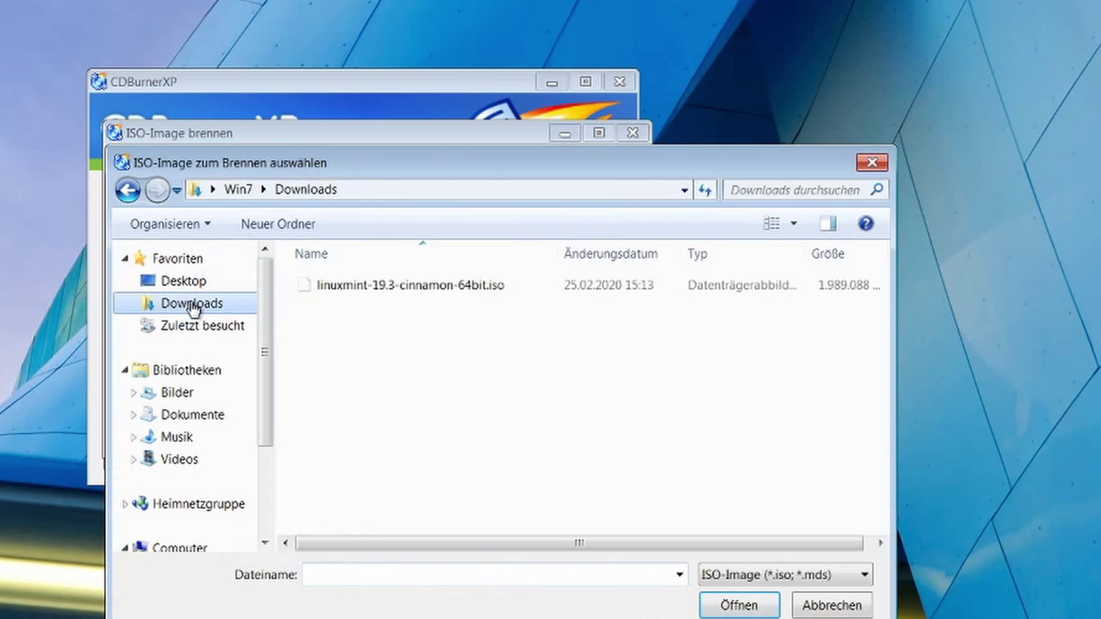
pyautogui.click(341, 293)
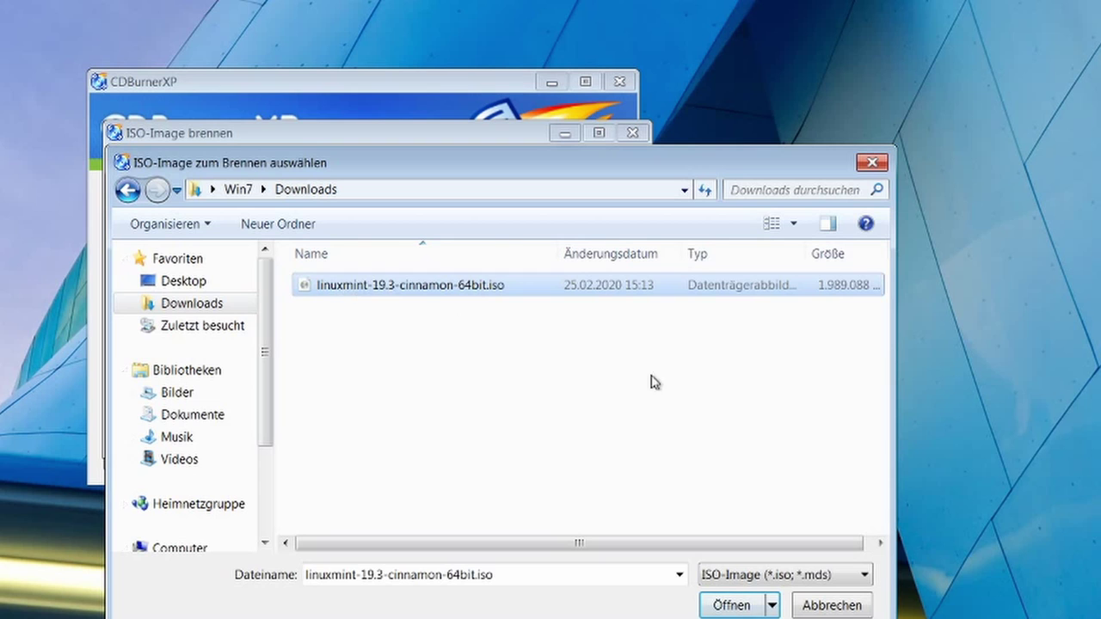
pyautogui.click(733, 604)
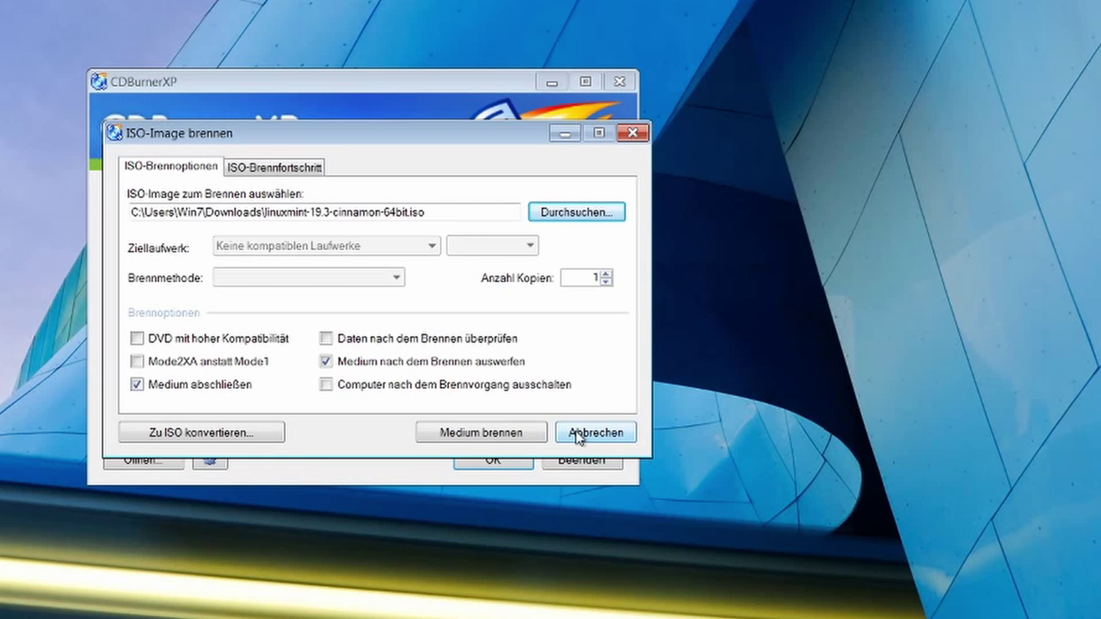
# Quit CDBurnerXP without burning the disc and move its desktop shortcut to the recycle bin.
pyautogui.click(576, 435)
pyautogui.click(581, 460)
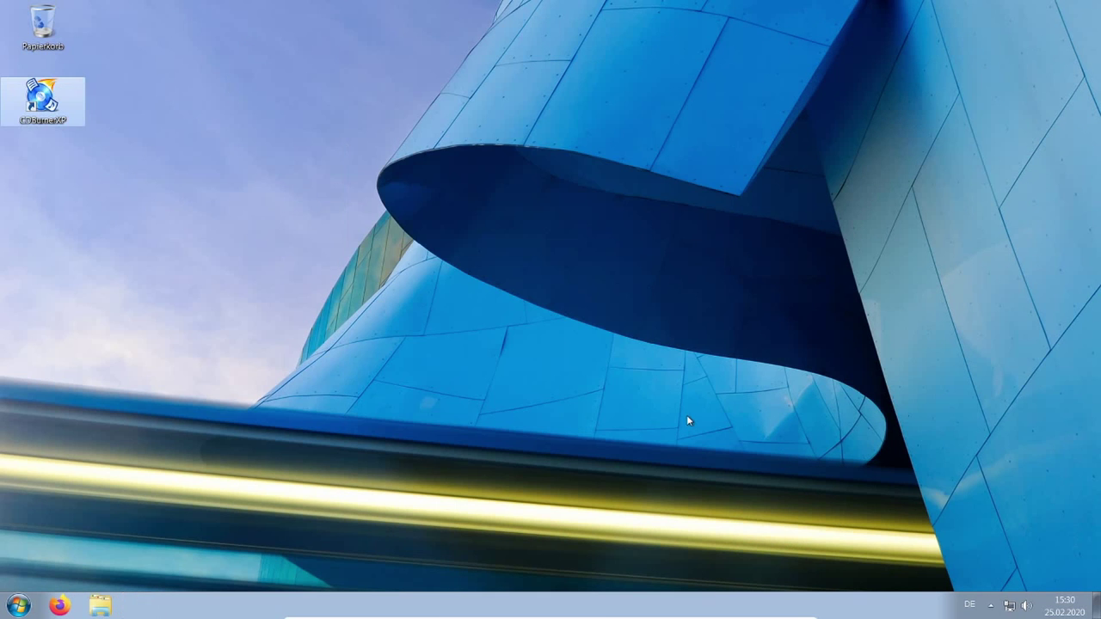
pyautogui.moveTo(41, 98); pyautogui.dragTo(43, 34)
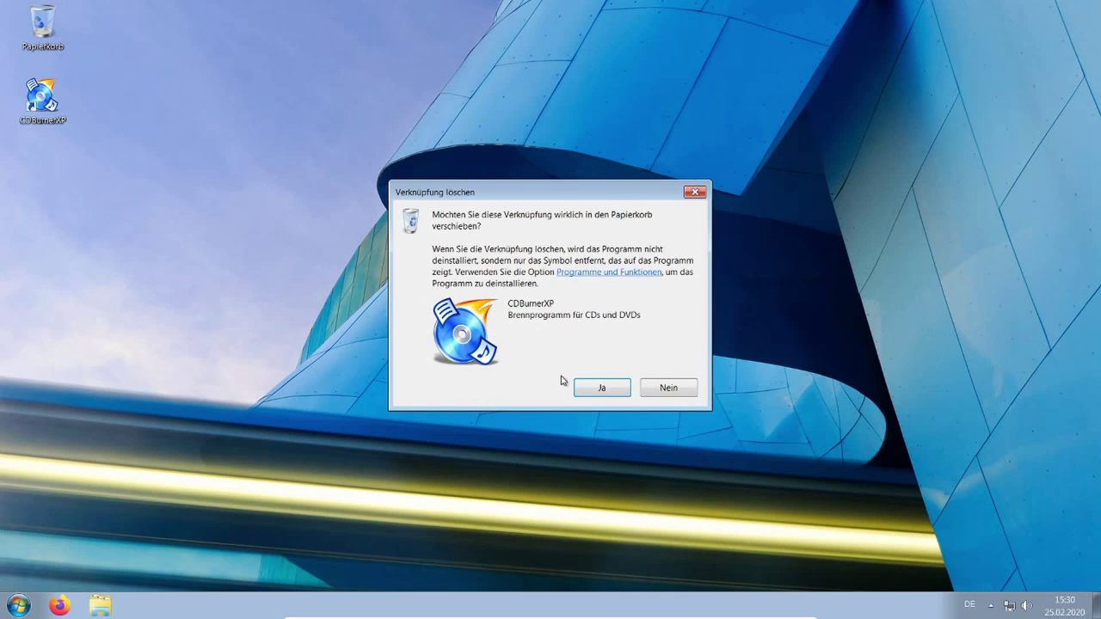
pyautogui.click(595, 390)
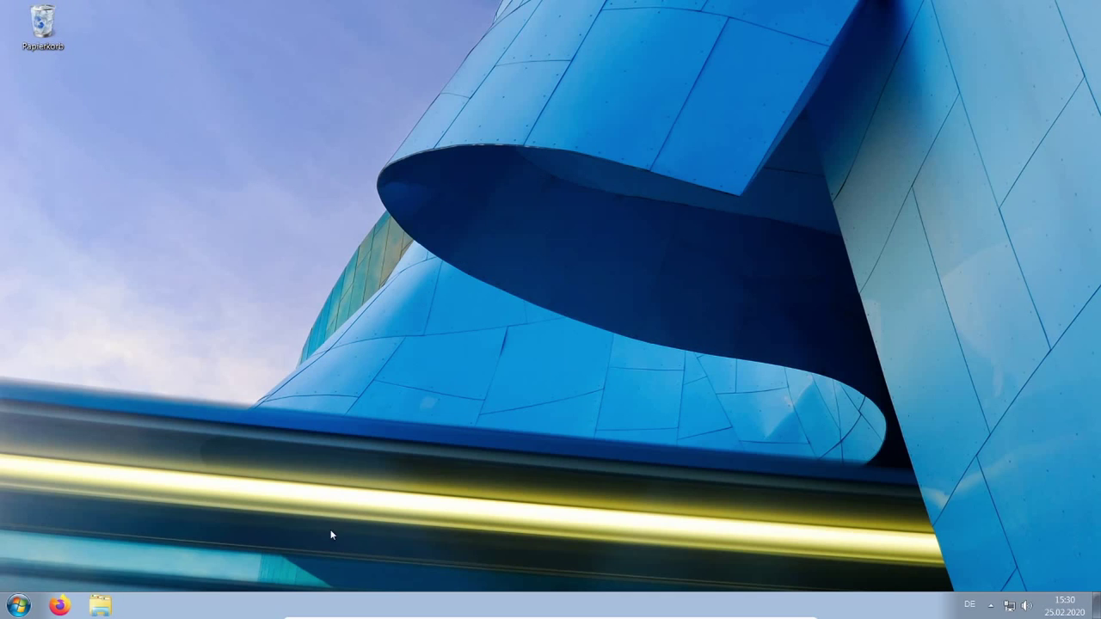
# Switch to Firefox and search Google for "rufus".
pyautogui.click(66, 607)
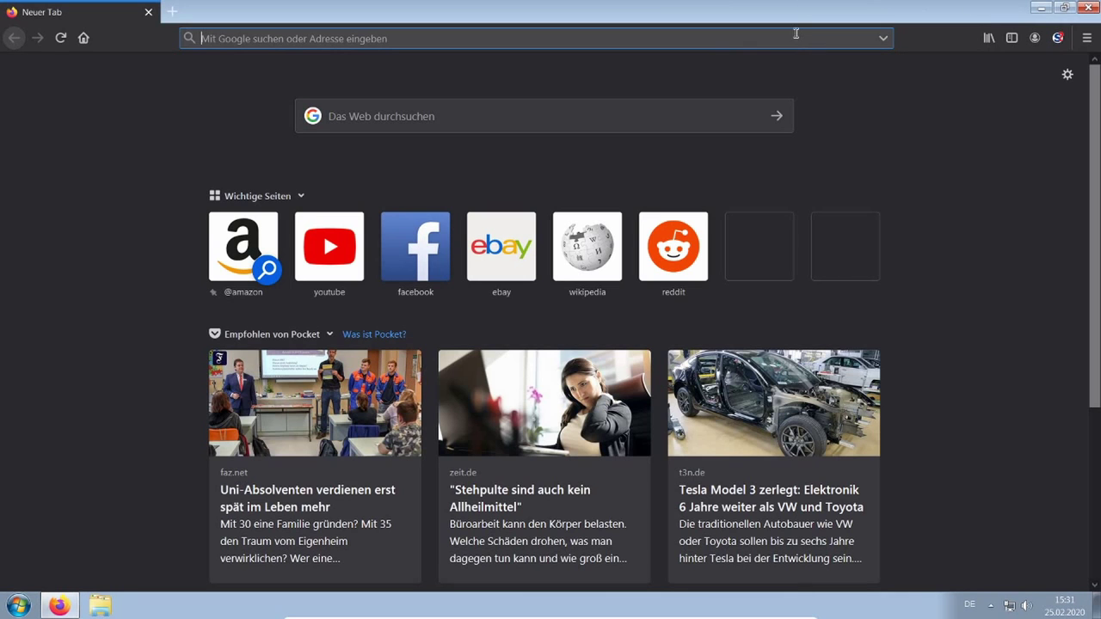
pyautogui.write('rufus')
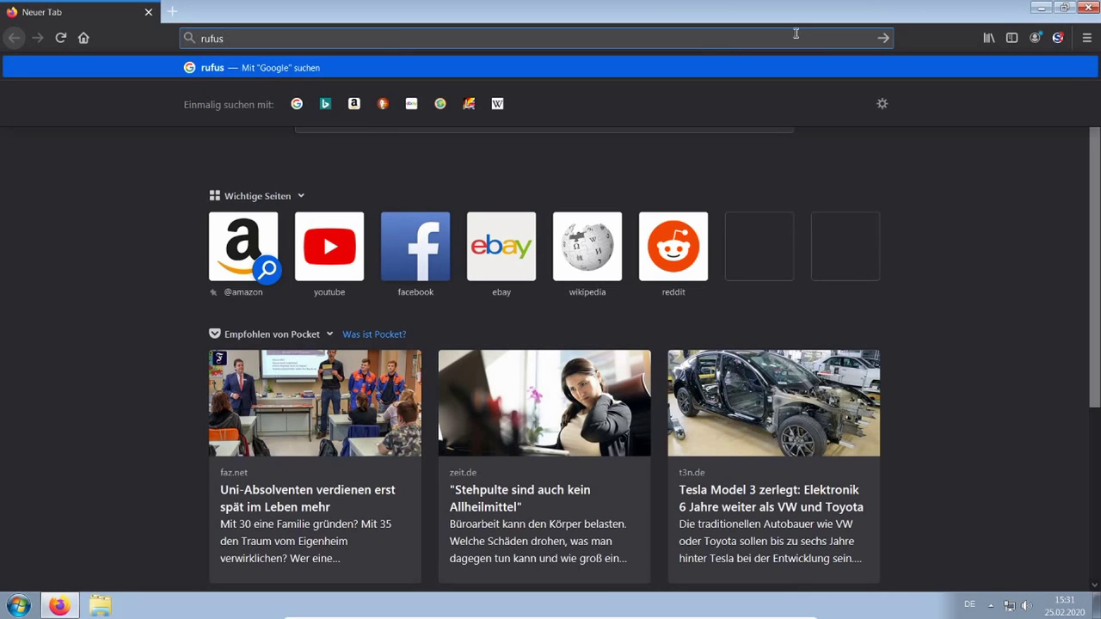
pyautogui.press('Return')
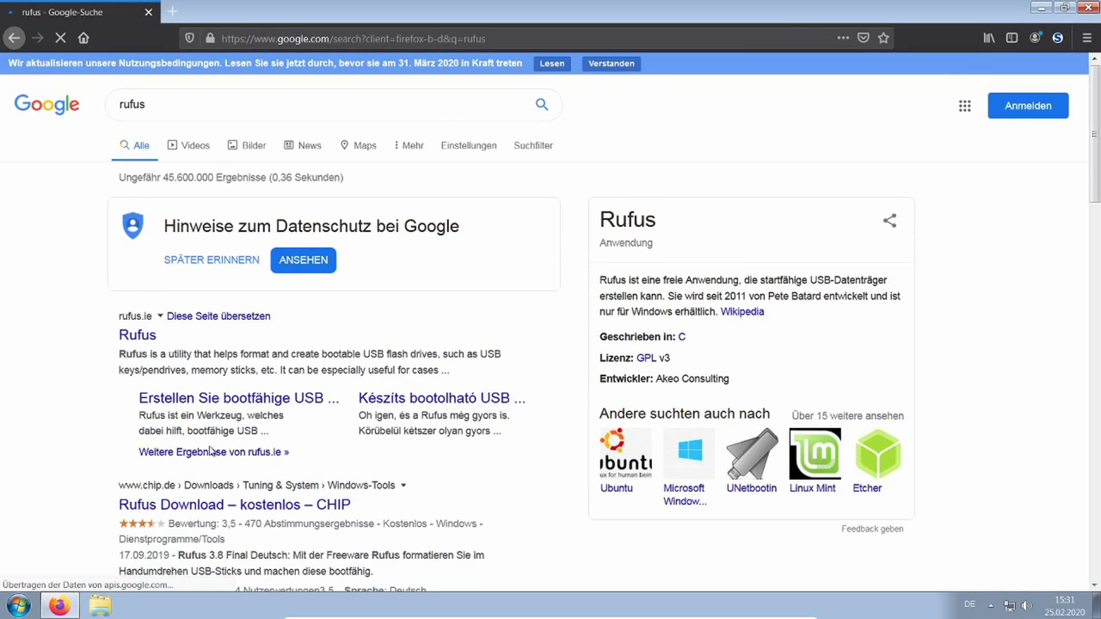
# Open the rufus.ie website from the search results and check Windows Explorer for the removable USB drive.
pyautogui.click(130, 338)
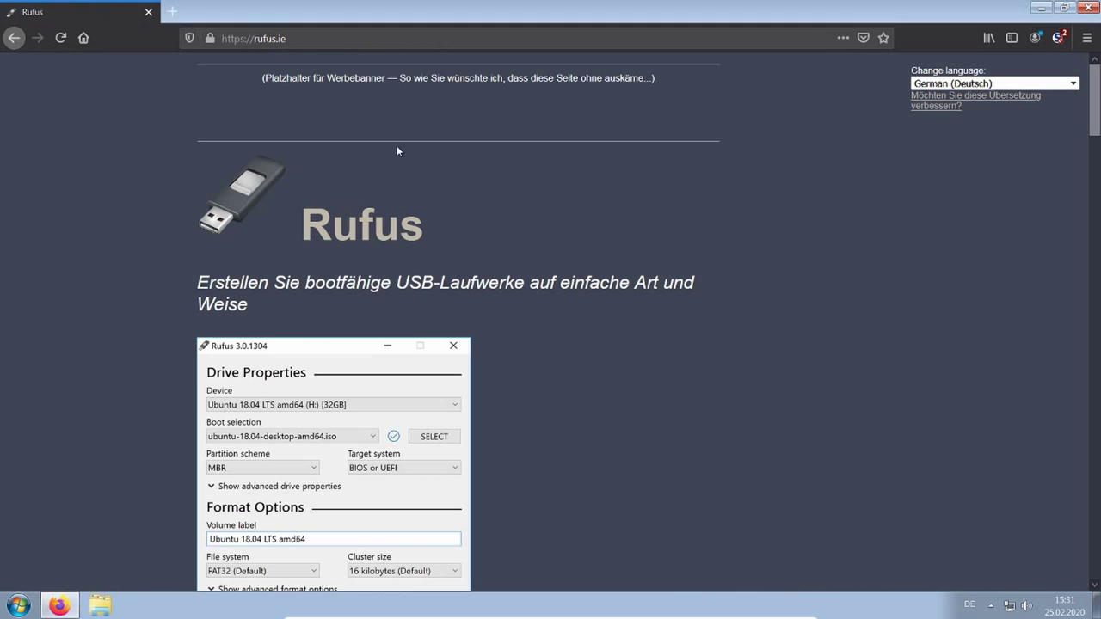
pyautogui.scroll(-3, 344, 247)
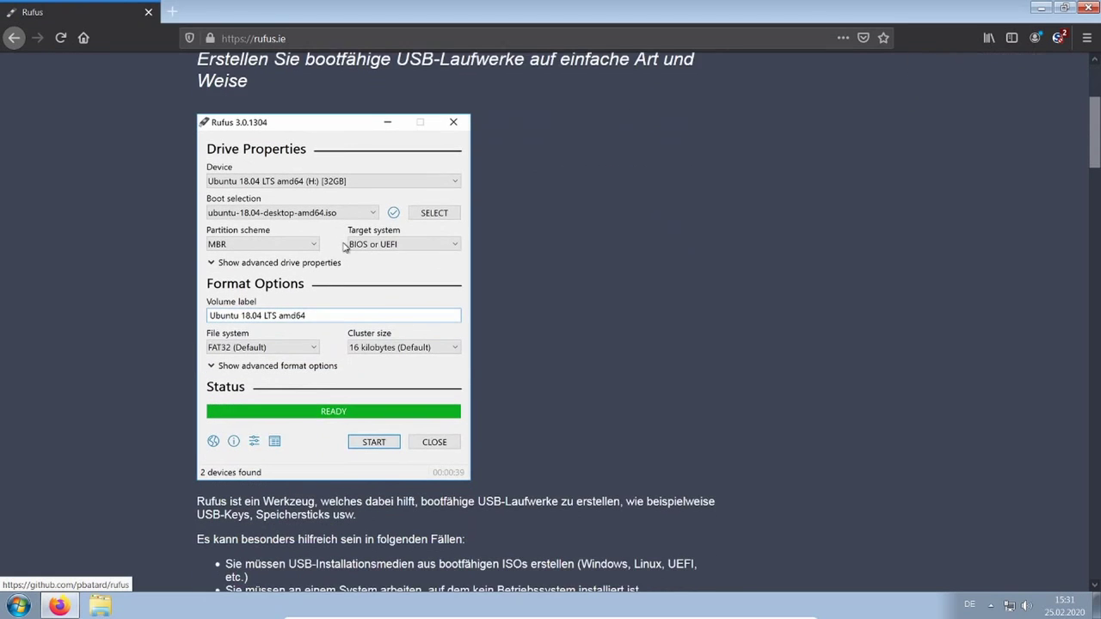
pyautogui.scroll(1, 344, 247)
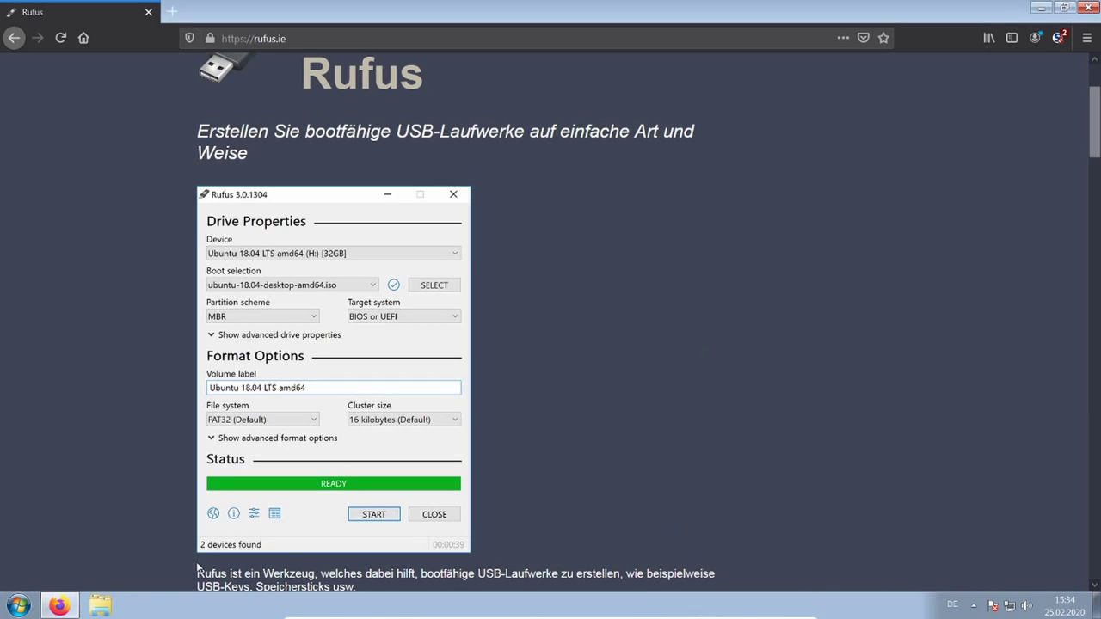
pyautogui.click(101, 606)
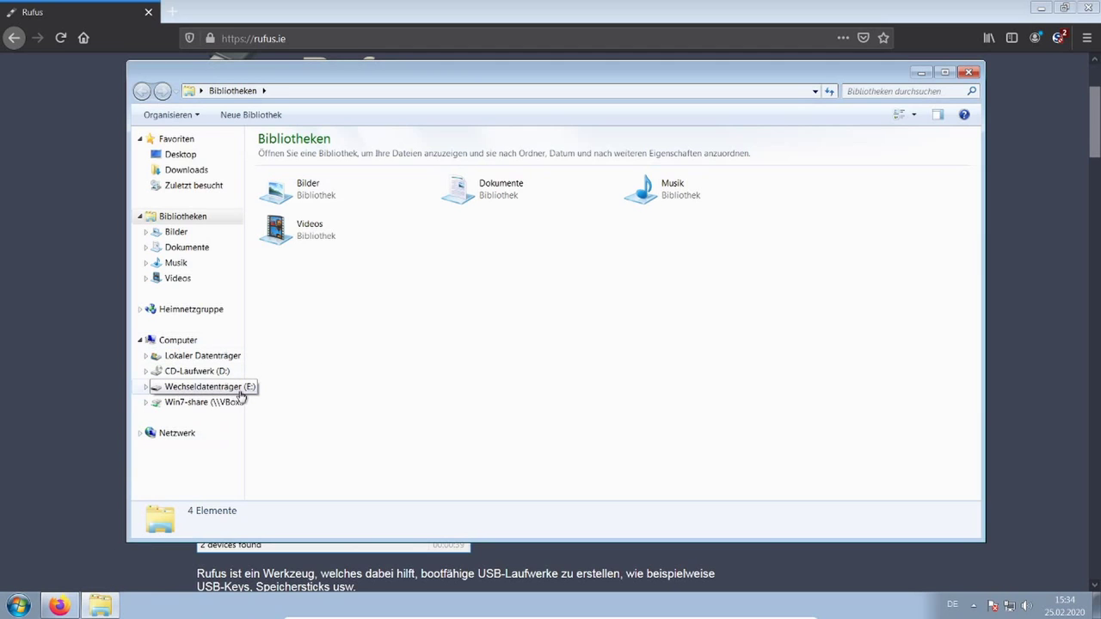
pyautogui.hotkey('alt', 'Tab')
# Download Rufus 3.8 from the website's Download section and save rufus-3.8.exe.
pyautogui.scroll(-9, 566, 404)
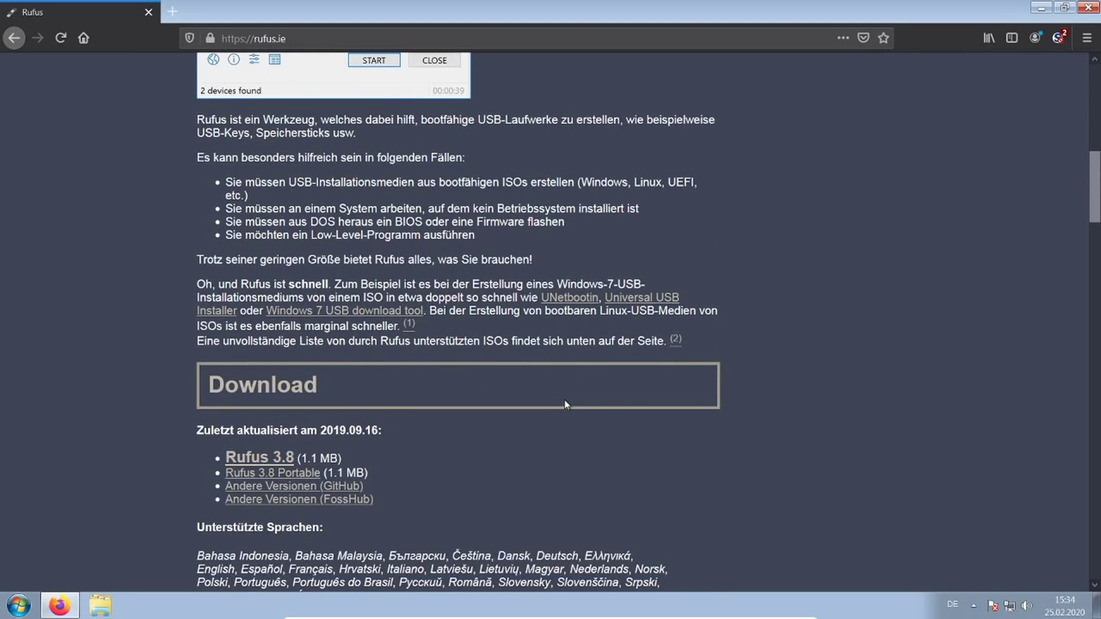
pyautogui.scroll(-3, 565, 404)
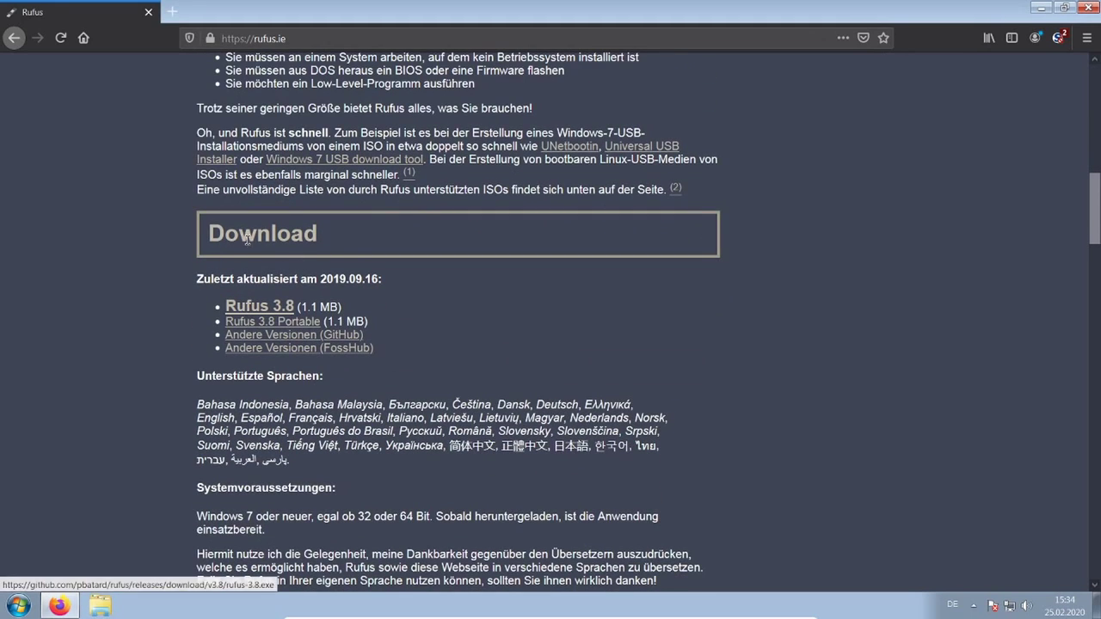
pyautogui.click(256, 313)
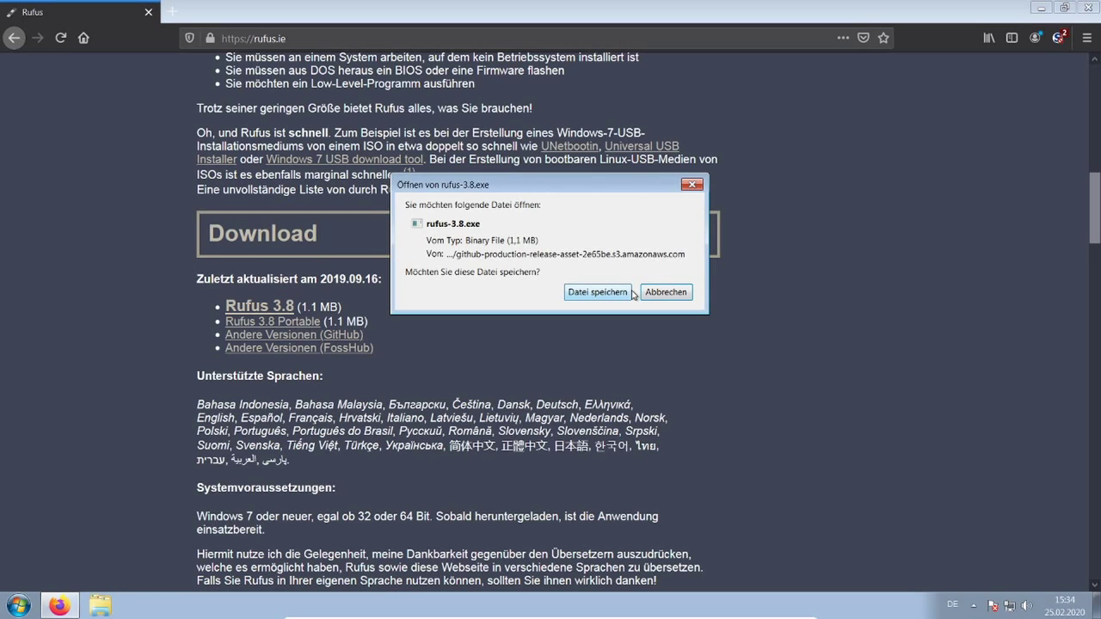
pyautogui.click(610, 294)
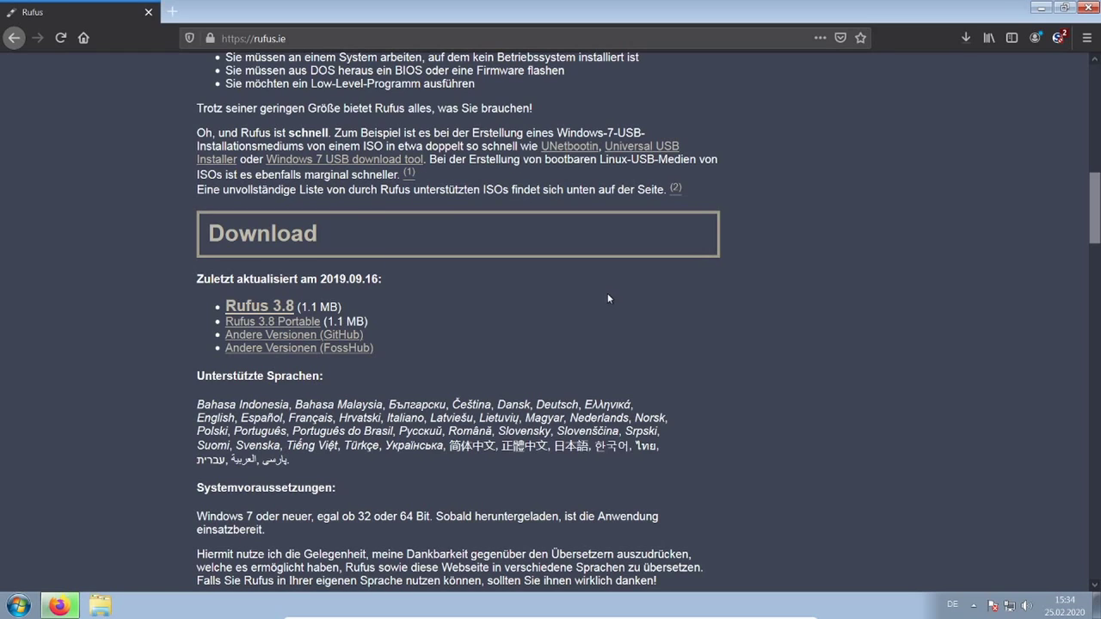
# Run rufus-3.8.exe from the Downloads folder and allow it to make changes to the computer.
pyautogui.click(967, 40)
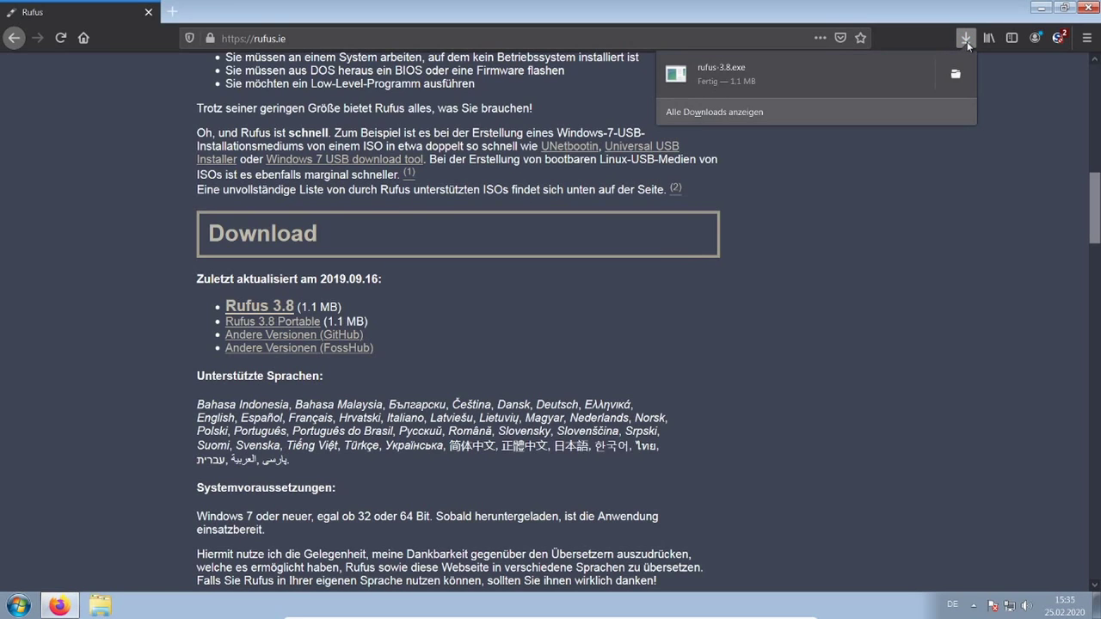
pyautogui.click(957, 77)
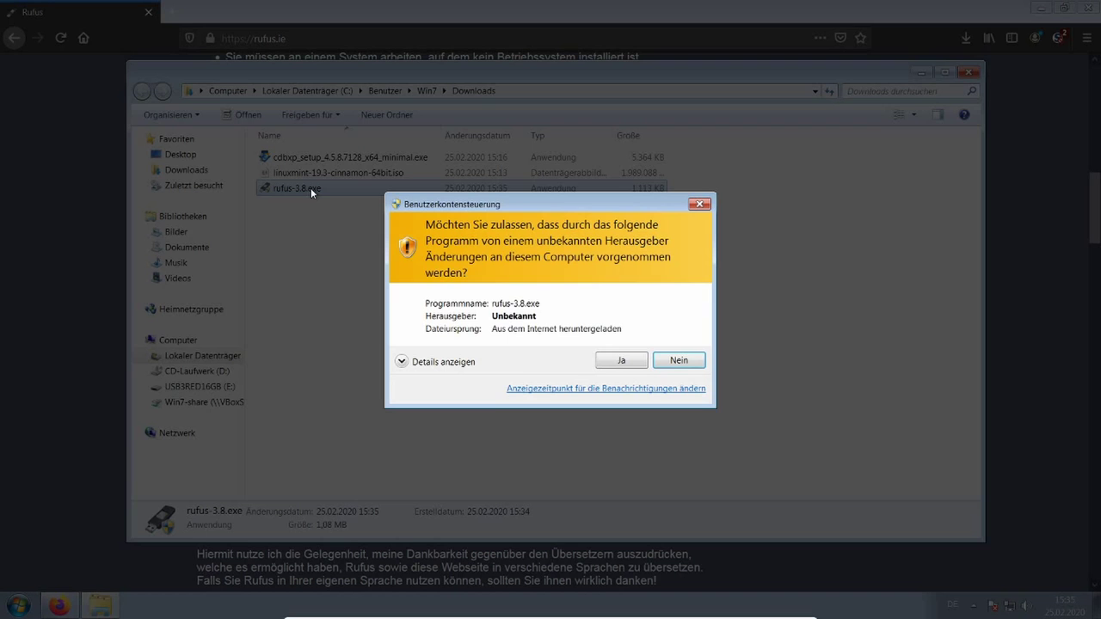
pyautogui.click(626, 365)
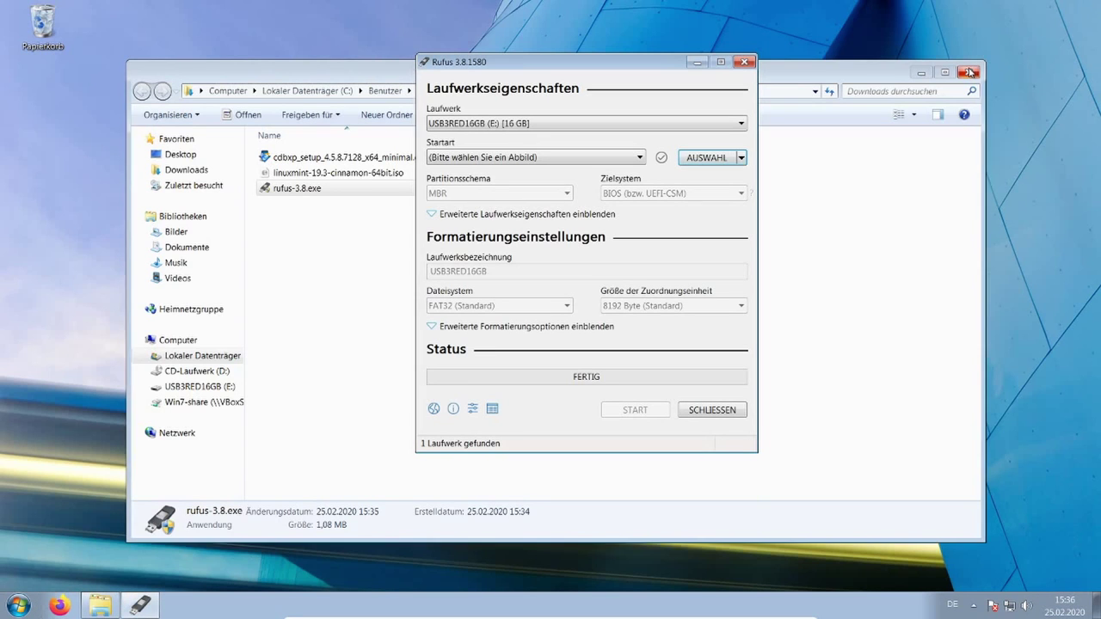
# Close the Downloads folder window and keep USB3RED16GB (E:) as the target drive in Rufus.
pyautogui.click(969, 72)
pyautogui.click(496, 125)
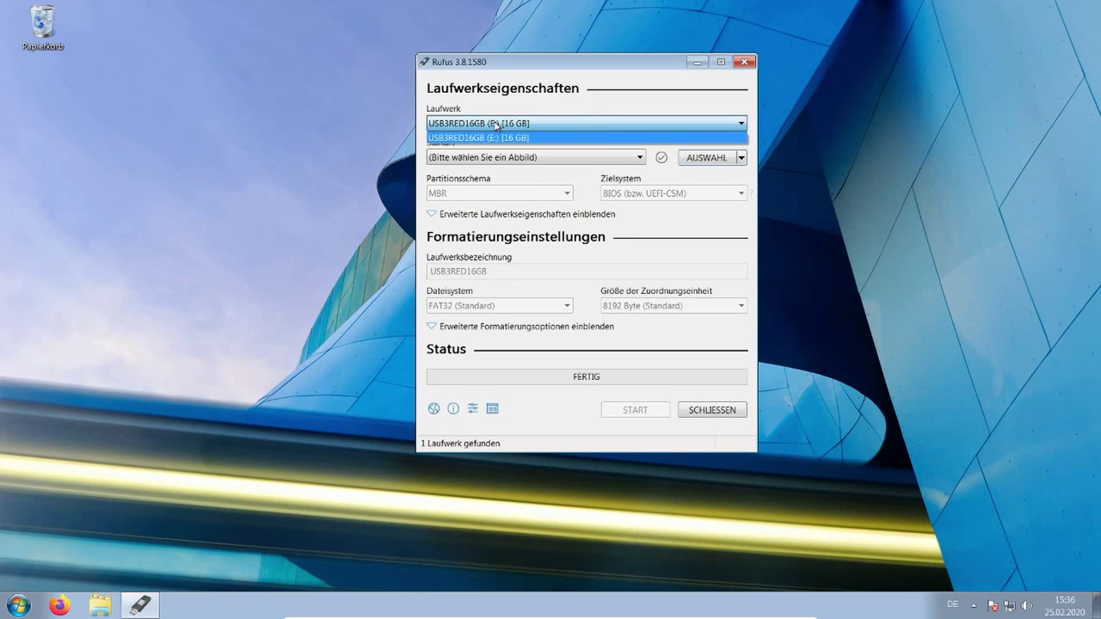
pyautogui.click(497, 125)
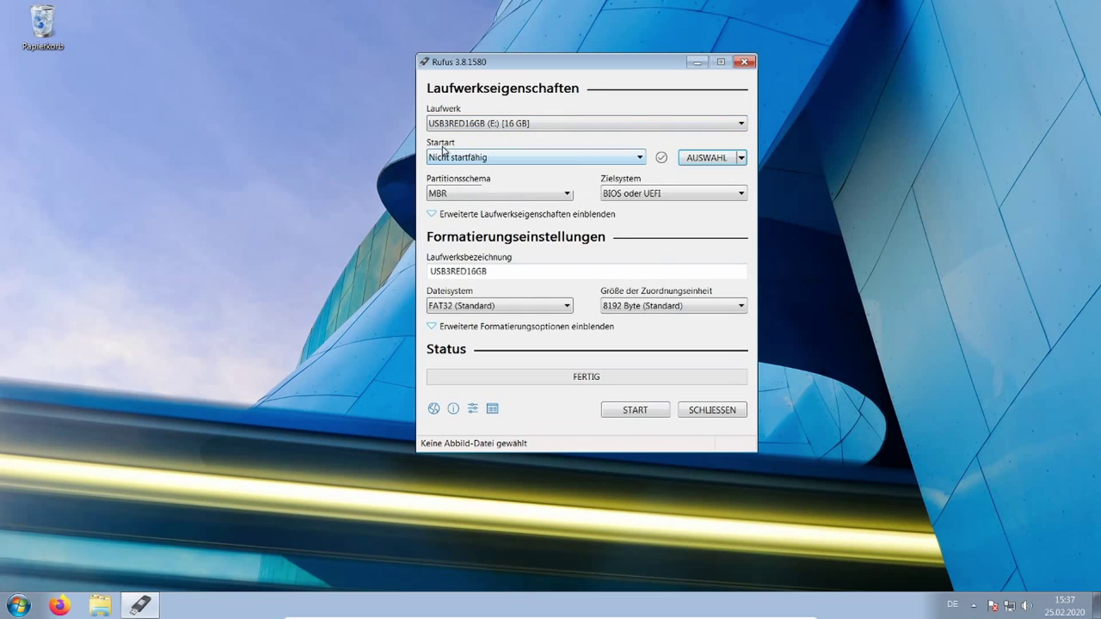
# Load linuxmint-19.3-cinnamon-64bit.iso from the Downloads folder as the boot image.
pyautogui.click(704, 159)
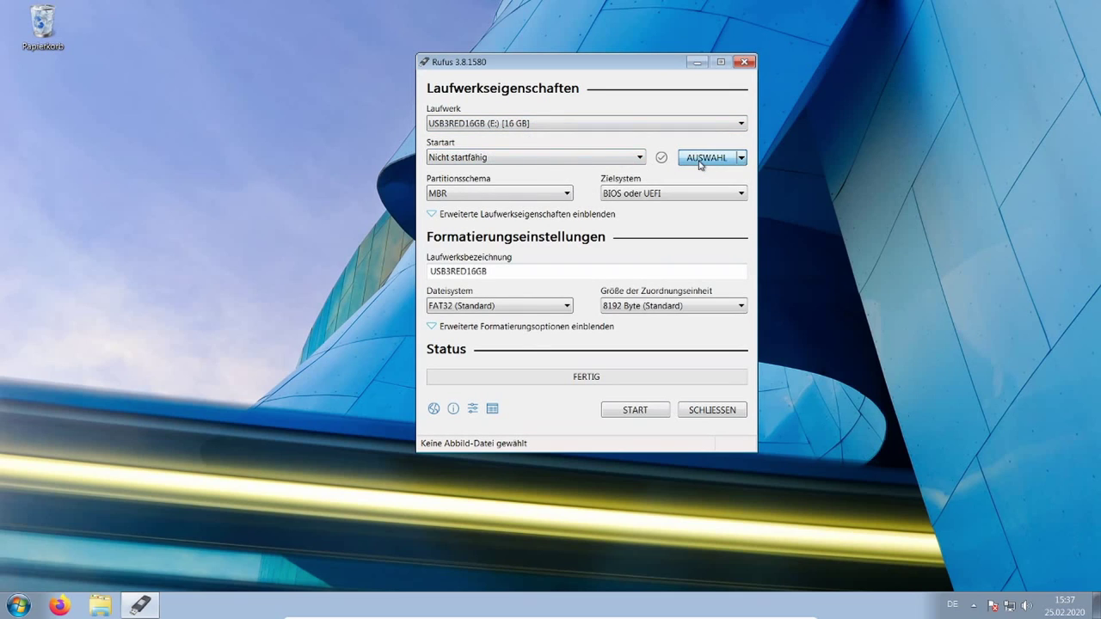
pyautogui.click(590, 169)
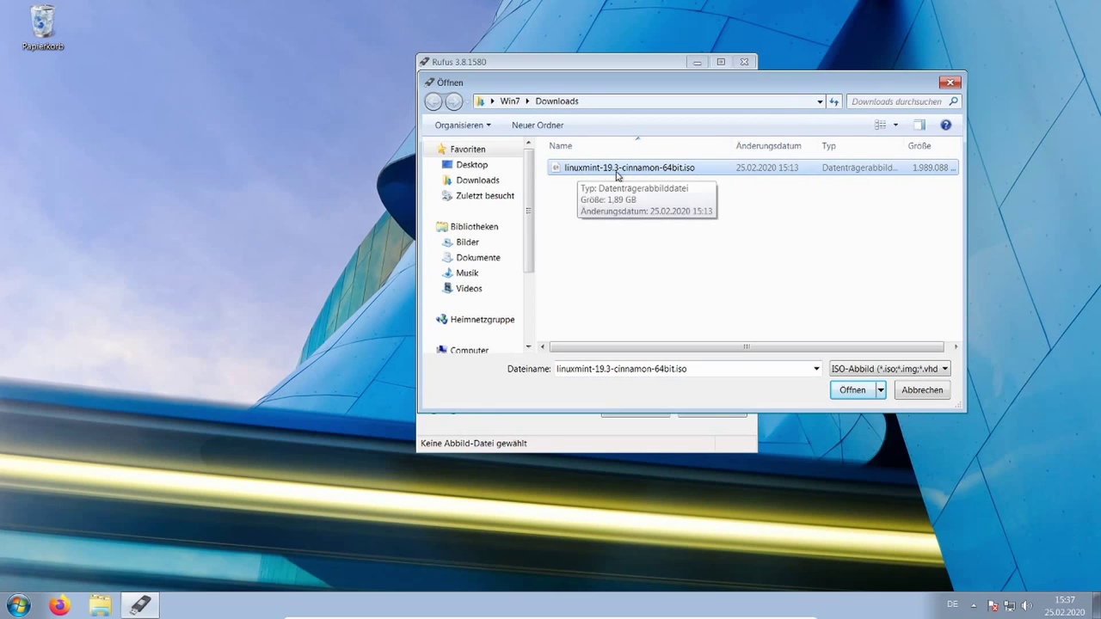
pyautogui.click(855, 391)
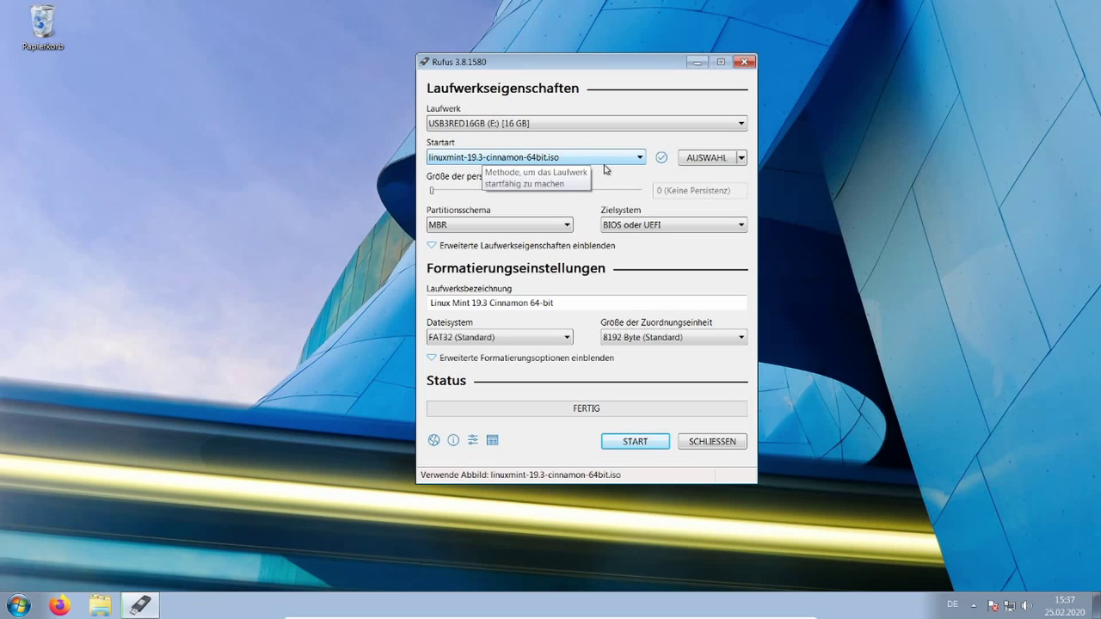
# Set the partition scheme (Partitionsschema) to GPT for the target system UEFI (ohne CSM).
pyautogui.click(476, 227)
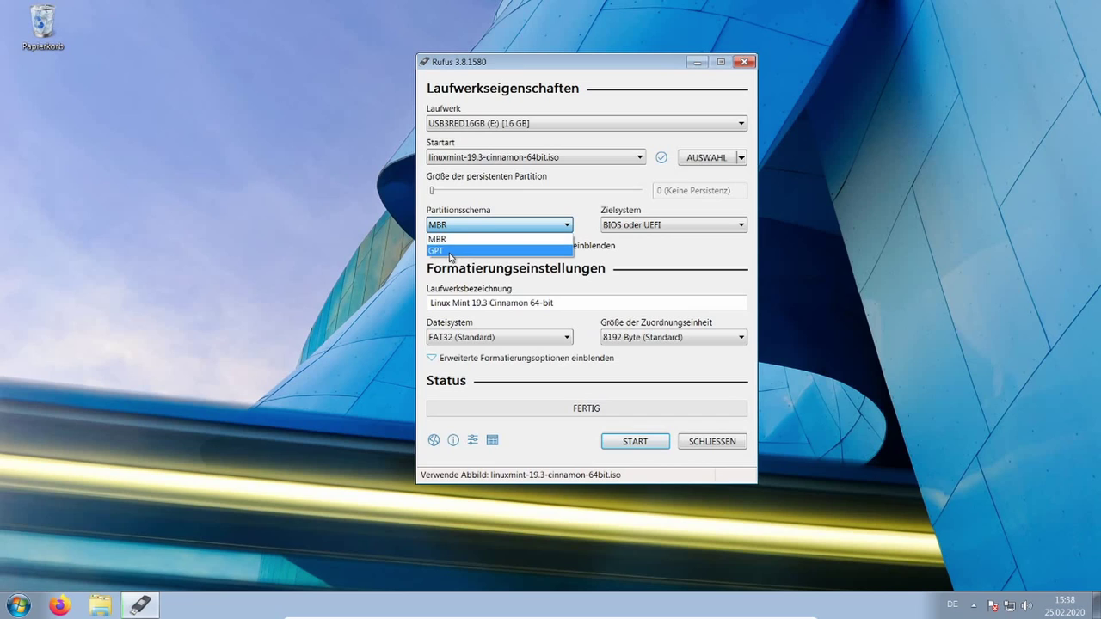
pyautogui.click(449, 253)
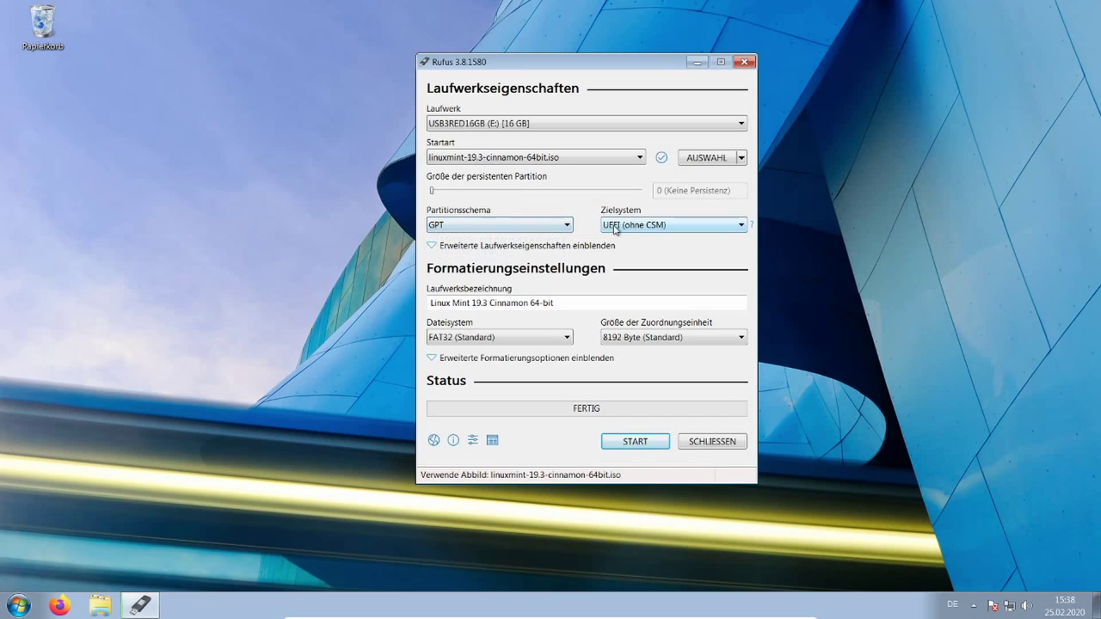
pyautogui.click(565, 225)
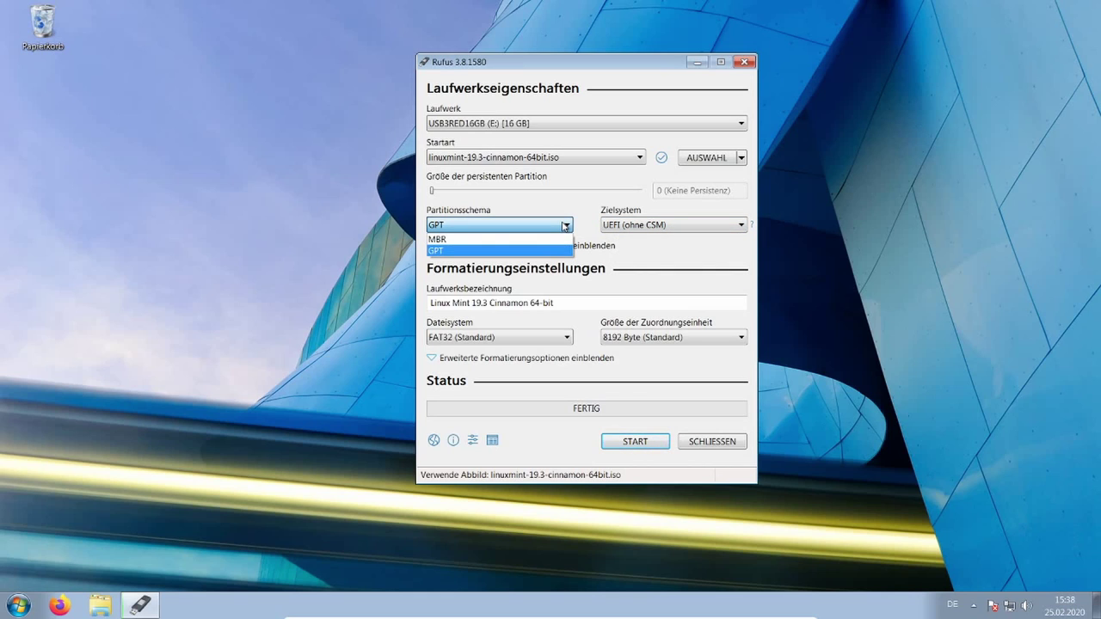
pyautogui.click(484, 254)
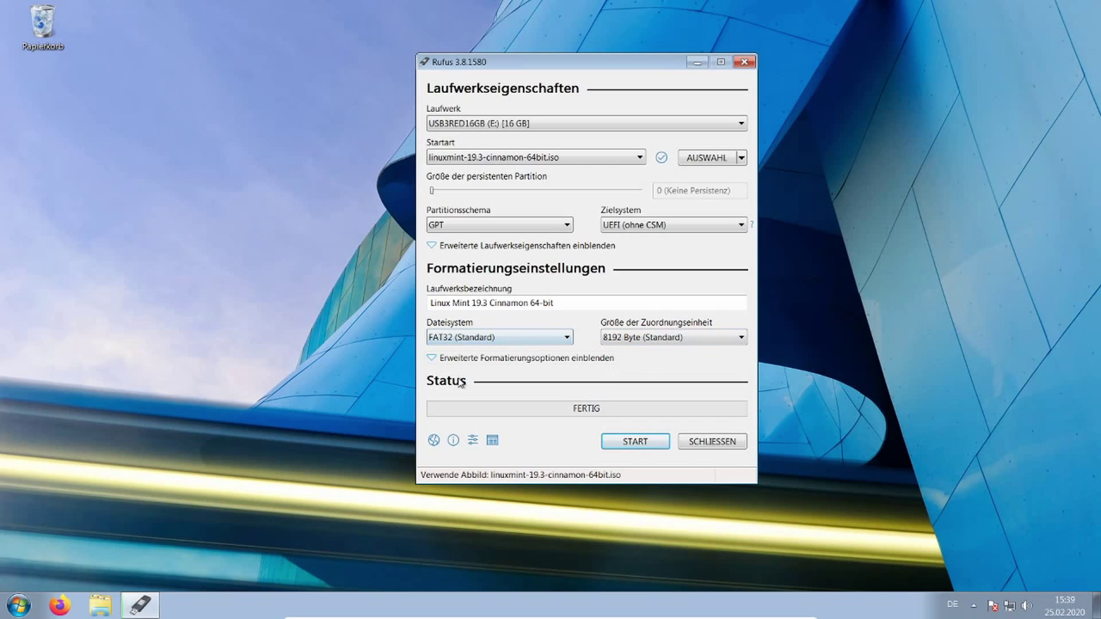
# Write the image to the USB stick in the recommended ISO image mode, accept erasing its data, and close Rufus when done.
pyautogui.click(635, 443)
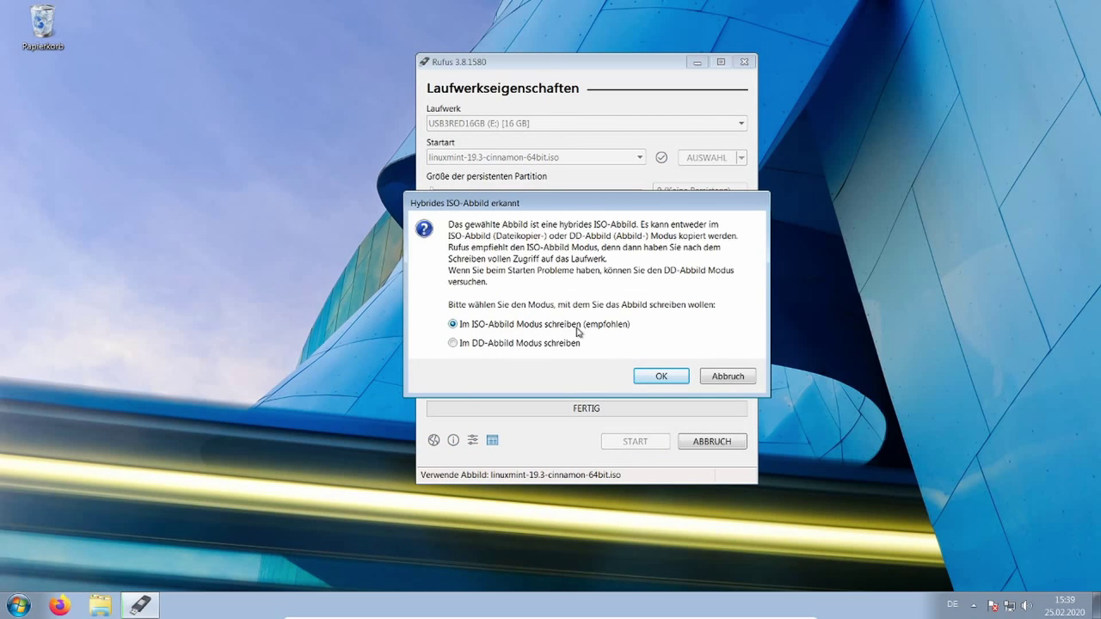
pyautogui.click(660, 376)
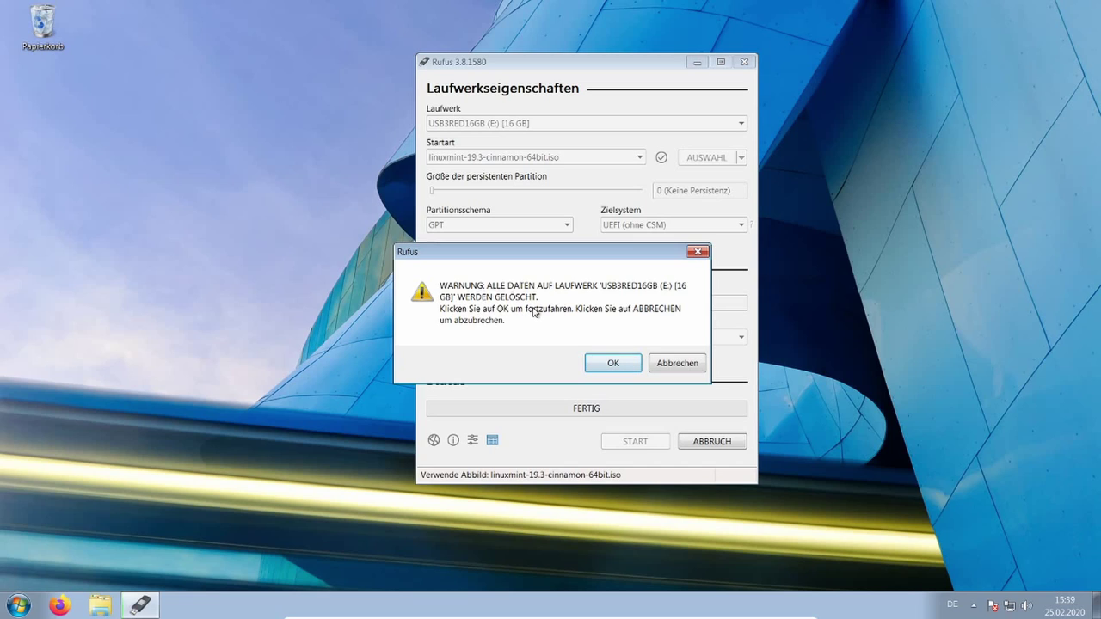
pyautogui.click(611, 362)
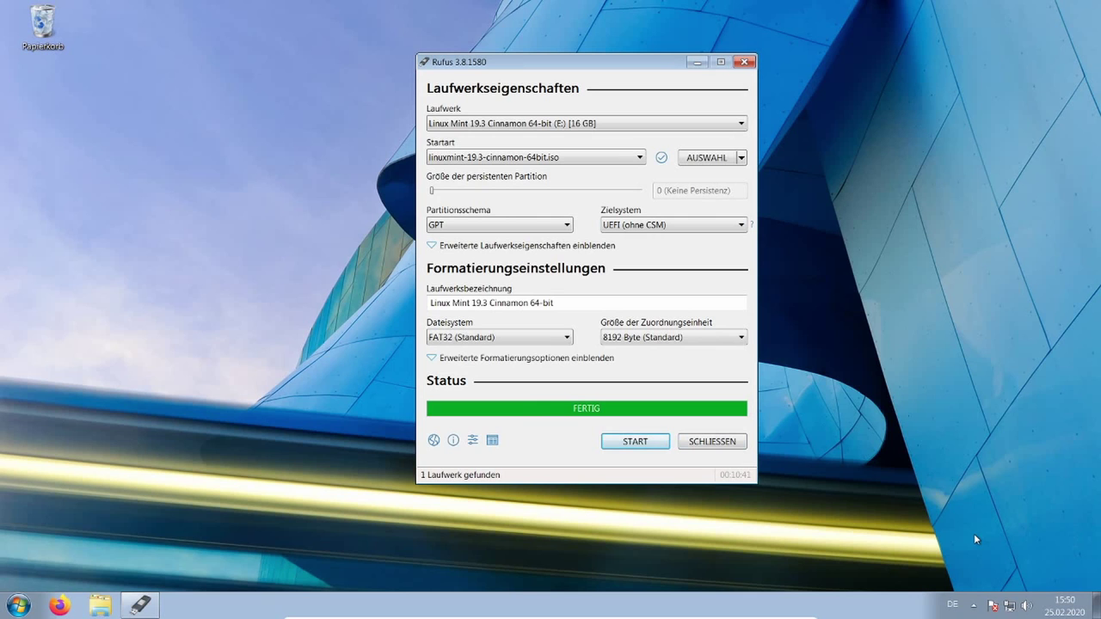
pyautogui.click(724, 442)
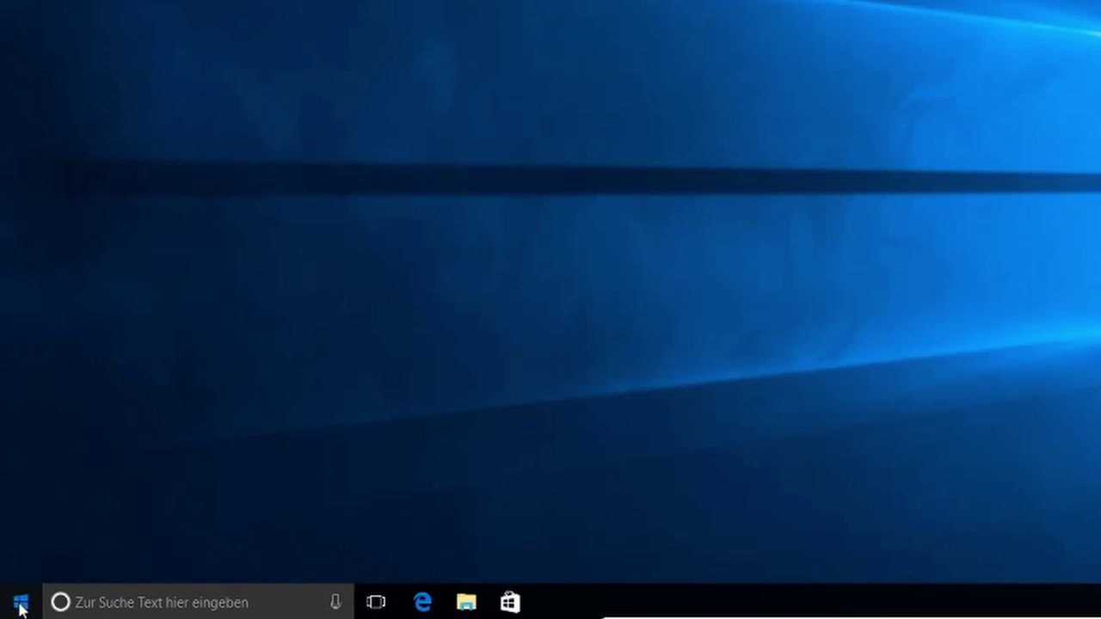
# Restart Windows 10 into its recovery environment and open the advanced options (Erweiterte Optionen) under Problembehandlung.
pyautogui.click(21, 605)
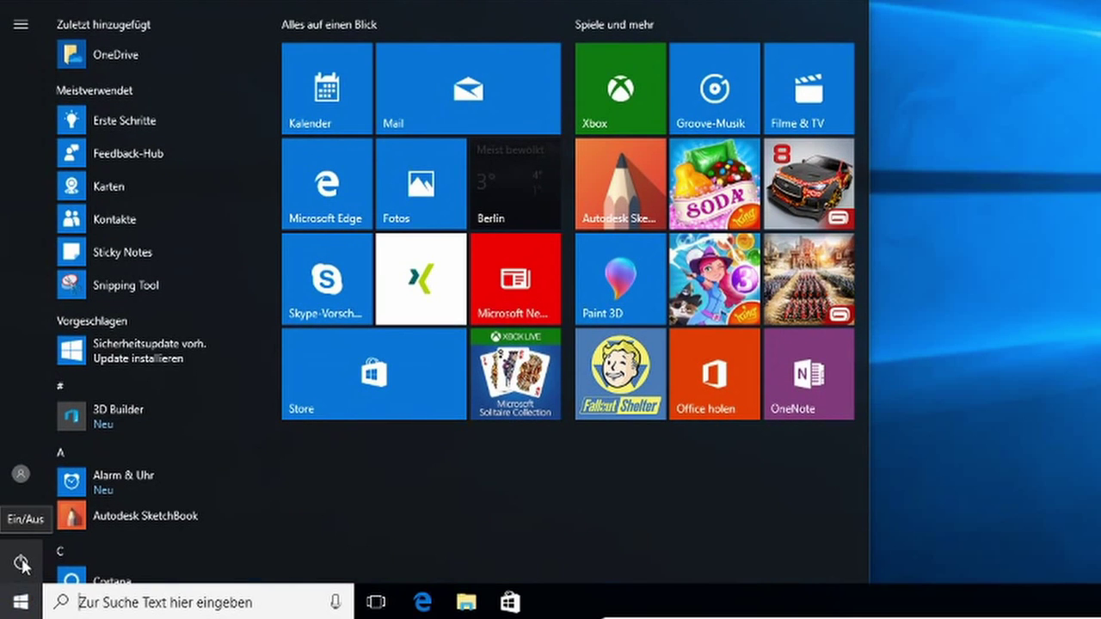
pyautogui.click(22, 563)
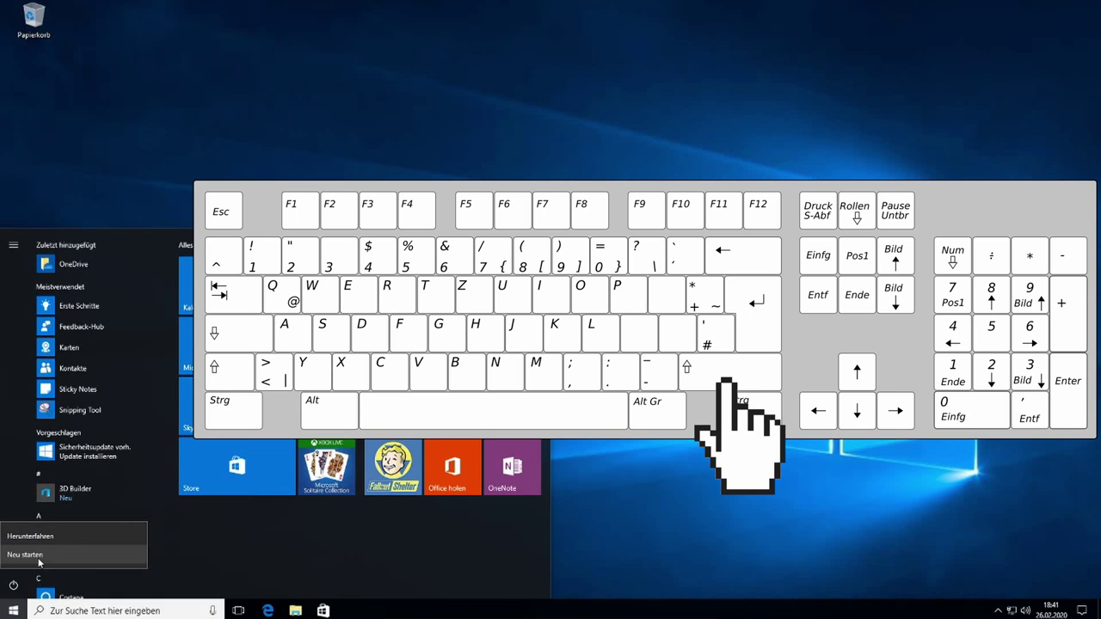
pyautogui.keyDown('shift'); pyautogui.click(62, 527); pyautogui.keyUp('shift')
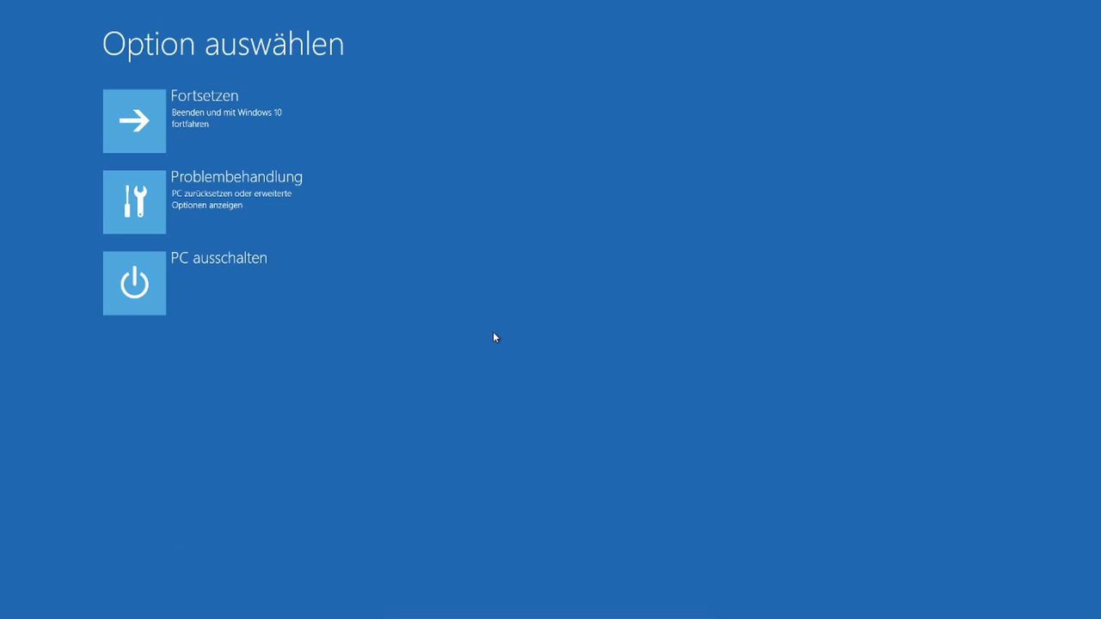
pyautogui.click(129, 203)
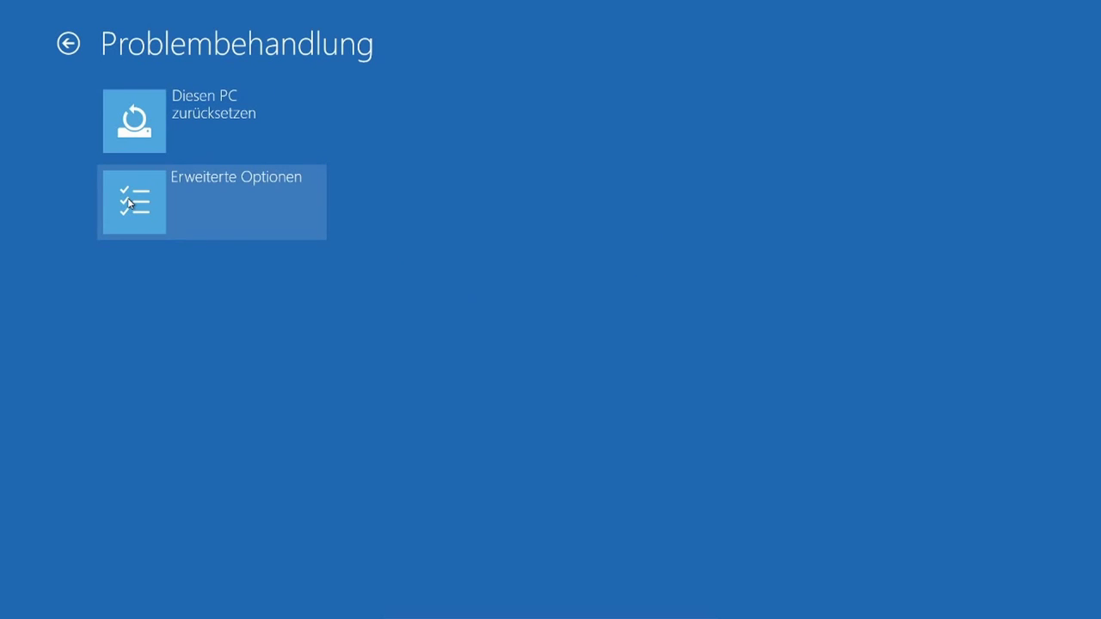
pyautogui.click(228, 211)
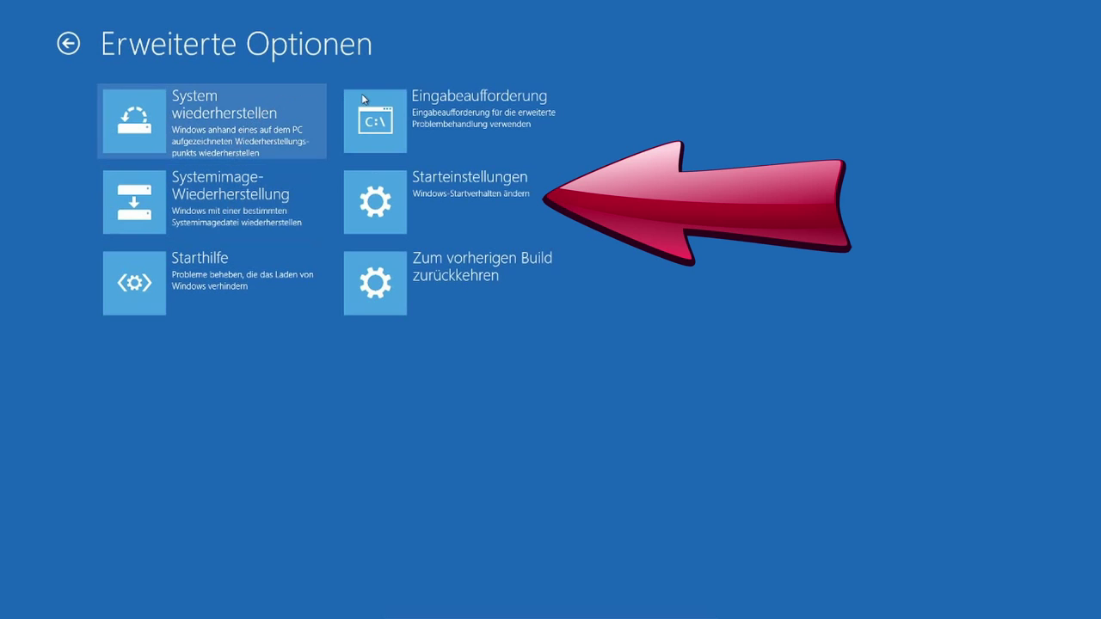